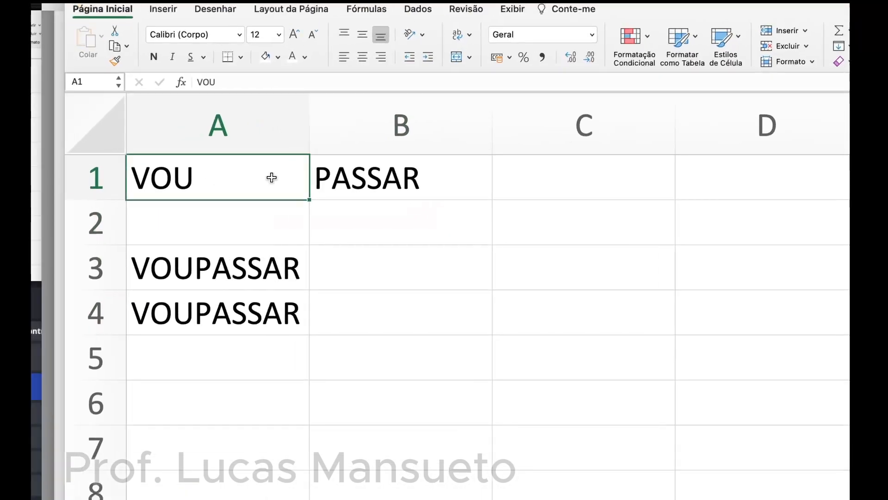
# Examine the CONCATENAR formula in cell A3 and its references to A1 and B1, leaving the formula as it is.
pyautogui.click(312, 187)
pyautogui.click(238, 268)
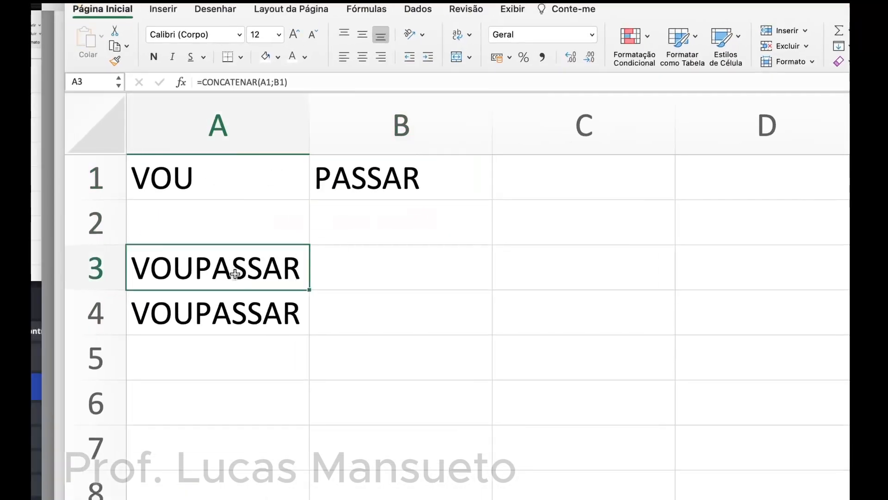
pyautogui.doubleClick(215, 272)
pyautogui.moveTo(135, 269); pyautogui.dragTo(442, 271)
pyautogui.moveTo(352, 269); pyautogui.dragTo(431, 269)
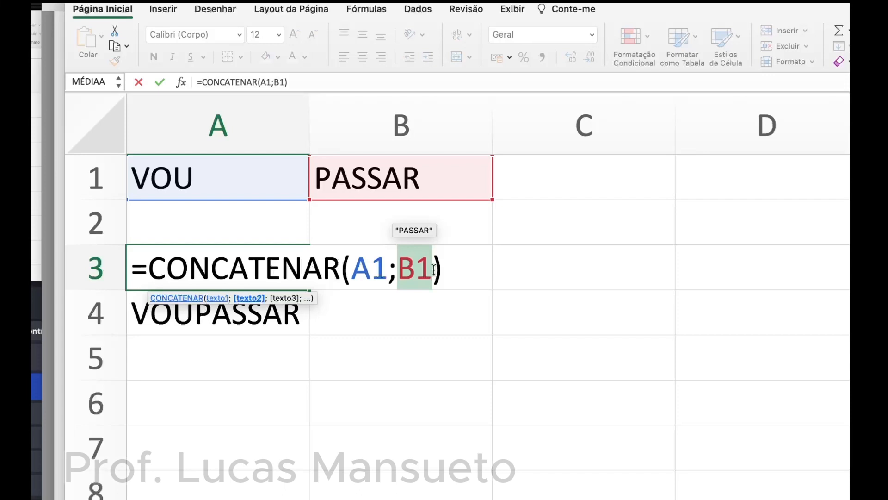
pyautogui.click(439, 270)
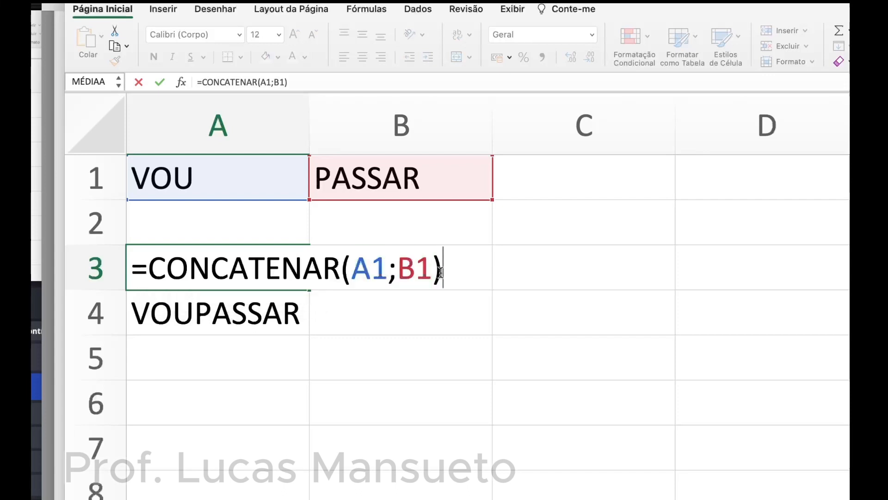
pyautogui.press('Return')
# Examine the formula in cell A4 and the & operator joining its two references, leaving it as it is.
pyautogui.doubleClick(282, 304)
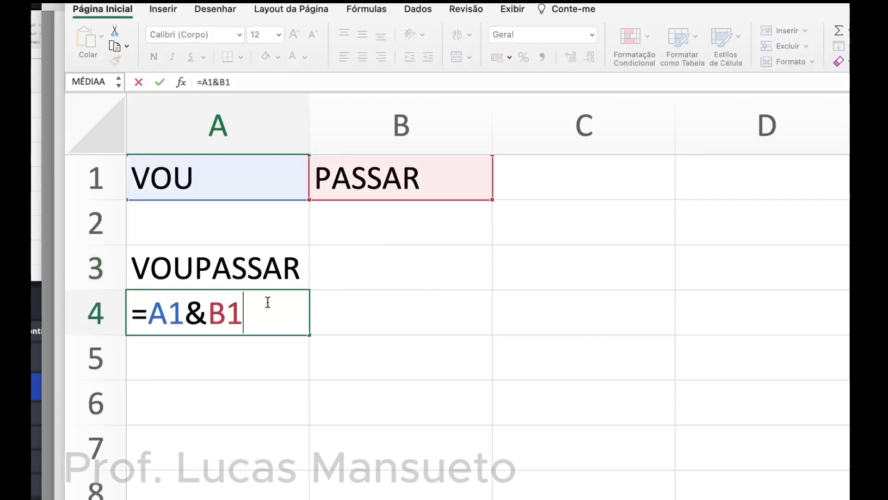
pyautogui.moveTo(207, 313)
pyautogui.mouseDown()
pyautogui.moveTo(184, 313)
pyautogui.moveTo(244, 313)
pyautogui.moveTo(146, 314)
pyautogui.moveTo(223, 317)
pyautogui.moveTo(208, 315)
pyautogui.mouseUp()
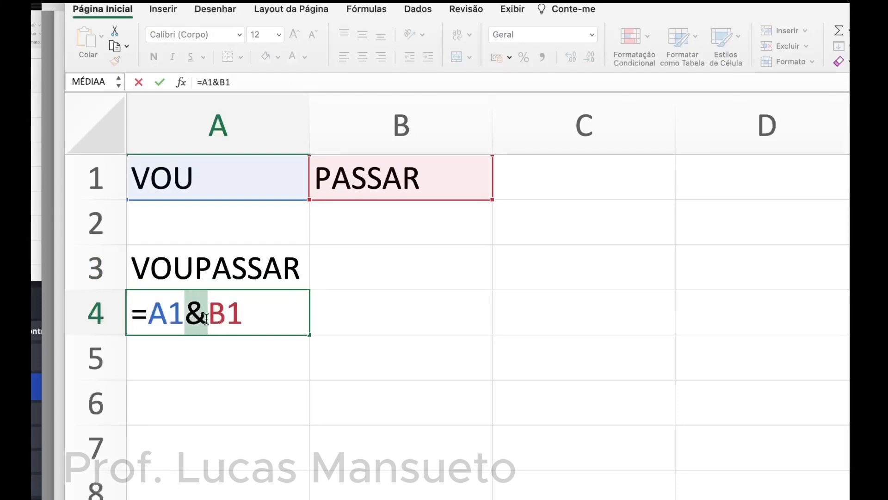
pyautogui.click(226, 315)
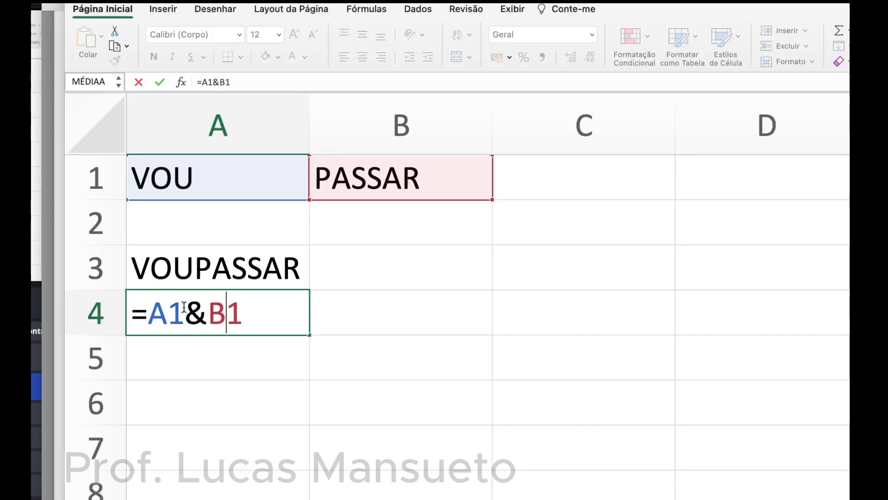
pyautogui.press('Return')
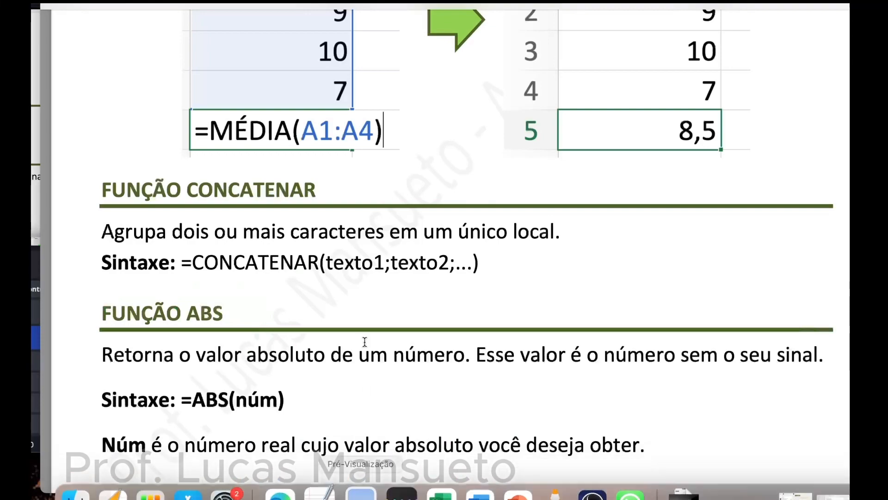
# Find the FUNÇÃO TRUNCAR section in Excel Esquematizado.pdf and highlight the function name in its heading.
pyautogui.scroll(-3, 377, 324)
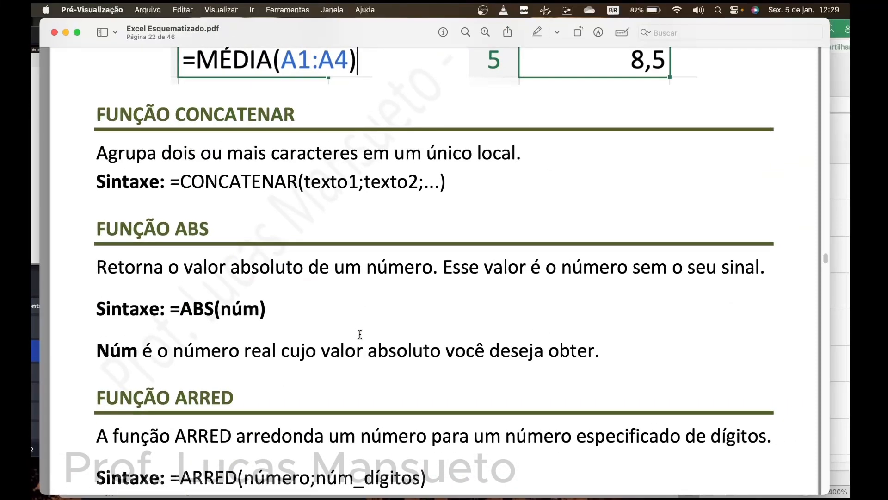
pyautogui.scroll(-10, 360, 331)
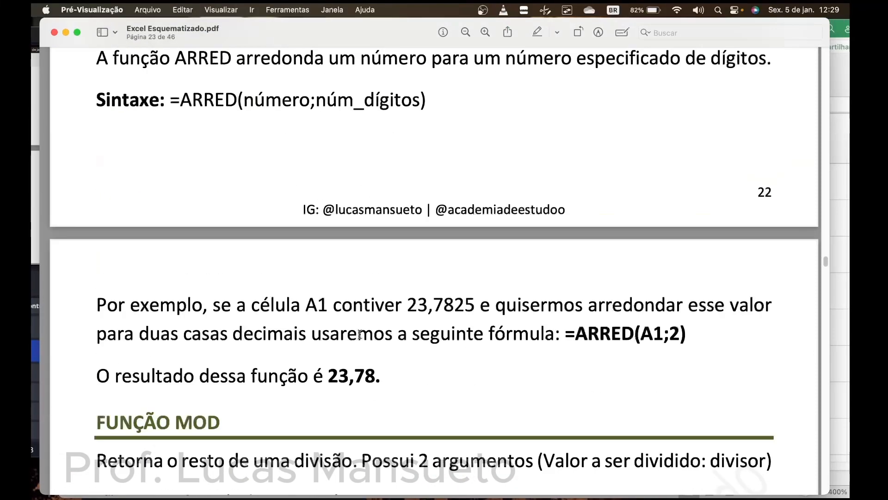
pyautogui.scroll(-3, 360, 334)
pyautogui.scroll(-15, 281, 173)
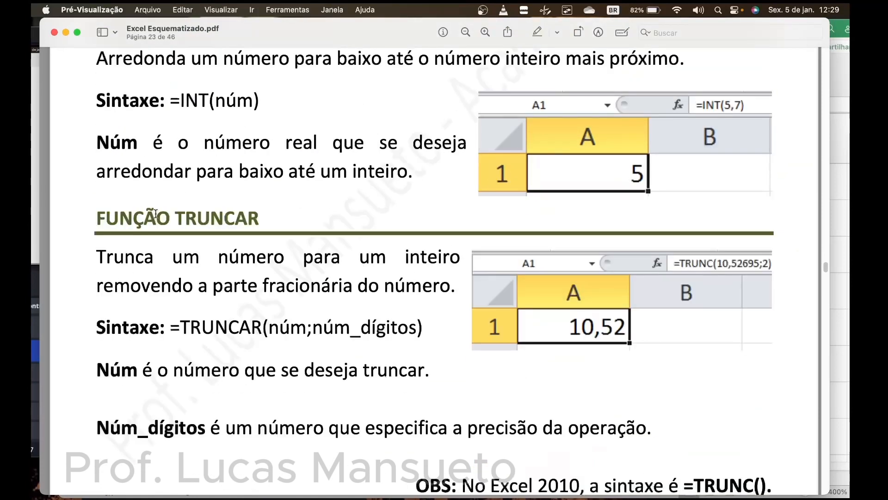
pyautogui.moveTo(179, 219); pyautogui.dragTo(285, 223)
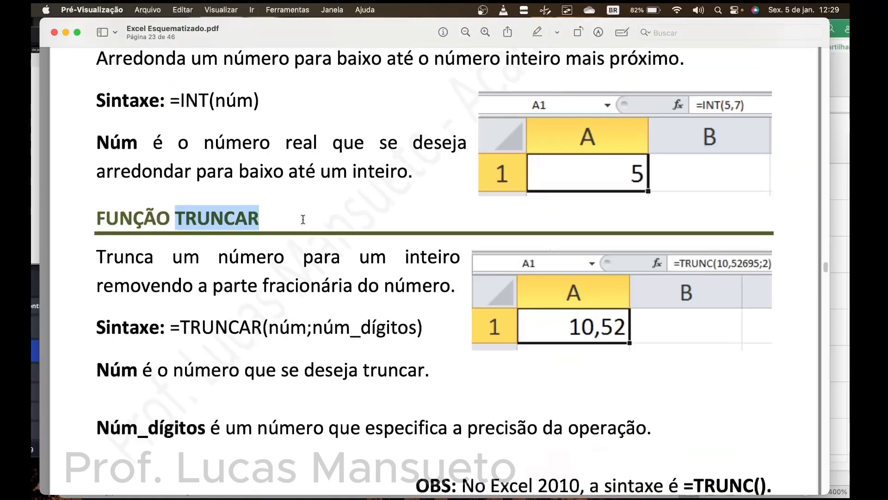
pyautogui.click(303, 219)
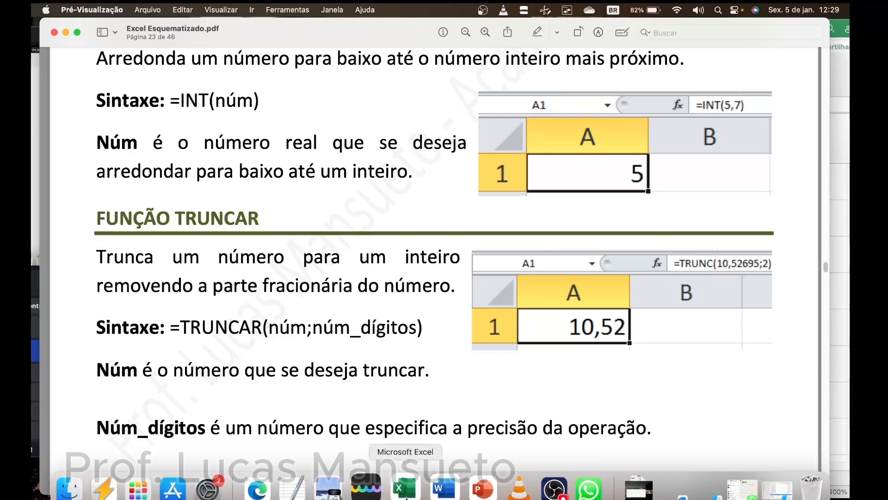
# Switch to Excel and enter 10,587432 in cell B3 of sheet Planilha2.
pyautogui.click(444, 484)
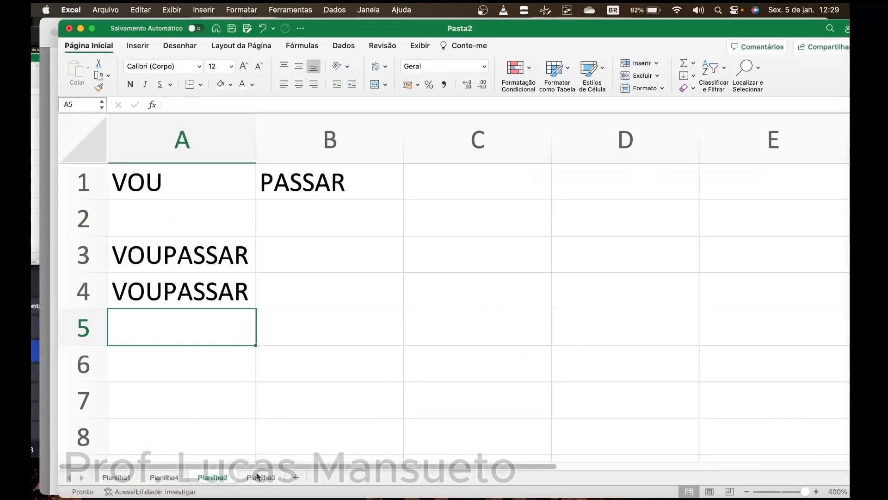
pyautogui.click(258, 476)
pyautogui.click(226, 479)
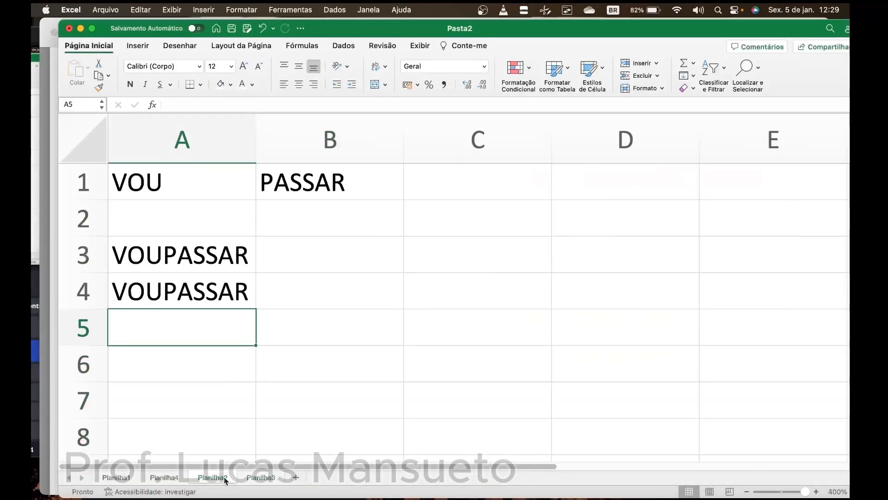
pyautogui.click(389, 196)
pyautogui.click(470, 192)
pyautogui.click(361, 250)
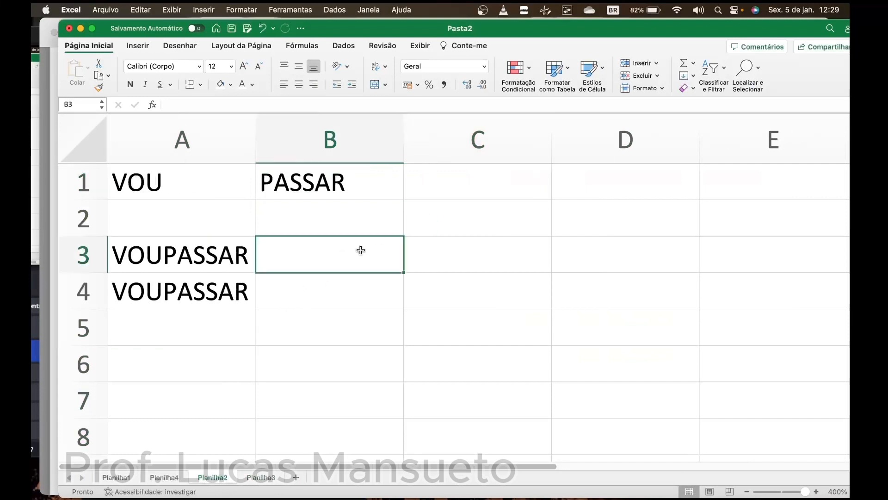
pyautogui.write('10,')
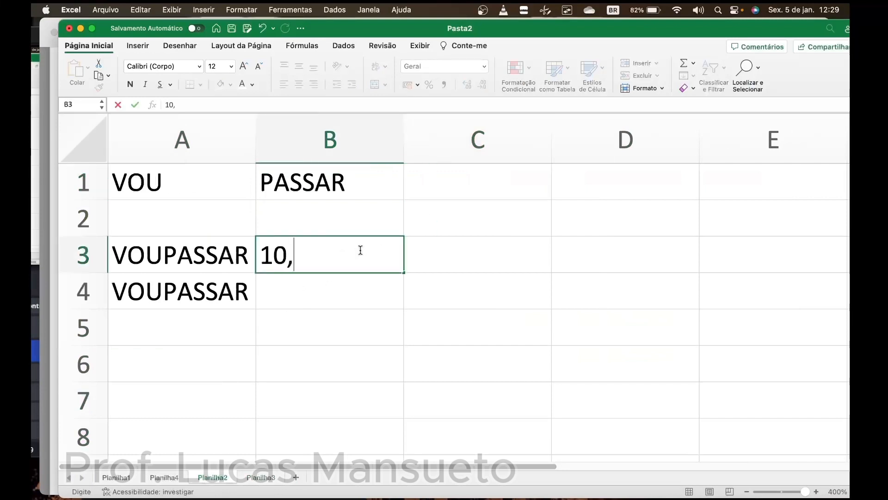
pyautogui.write('58743')
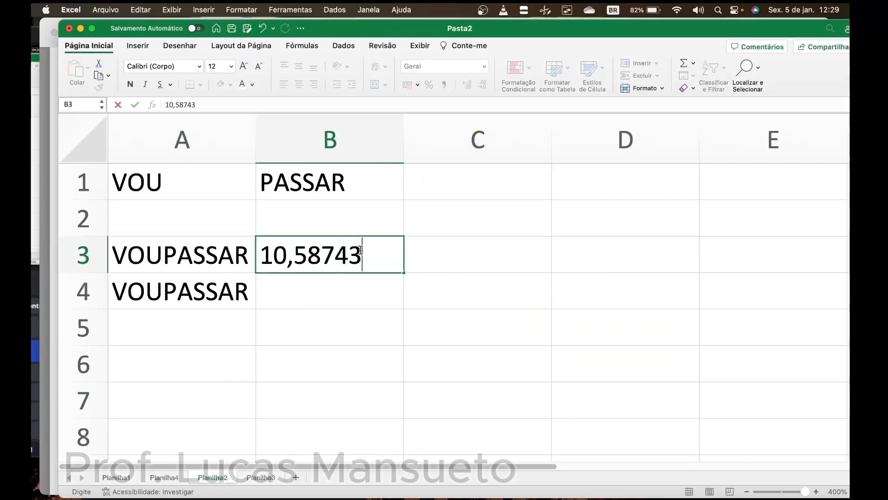
pyautogui.write('2')
pyautogui.press('Return')
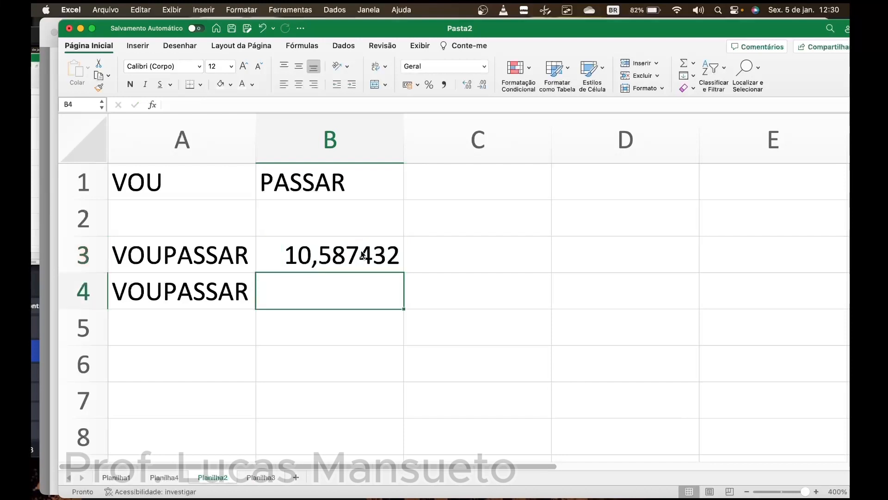
# Examine the number in cell B3, highlighting its first two decimals and the whole value.
pyautogui.click(313, 241)
pyautogui.doubleClick(318, 252)
pyautogui.moveTo(318, 252); pyautogui.dragTo(342, 255)
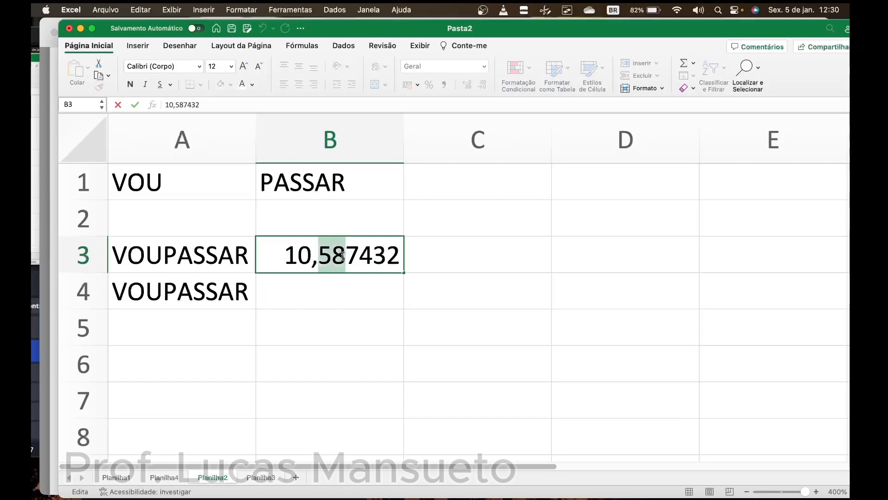
pyautogui.moveTo(287, 255); pyautogui.dragTo(431, 254)
# Enter the formula =TRUNCAR(B3;2) in cell B4 to truncate the number in B3 to two decimals.
pyautogui.click(382, 290)
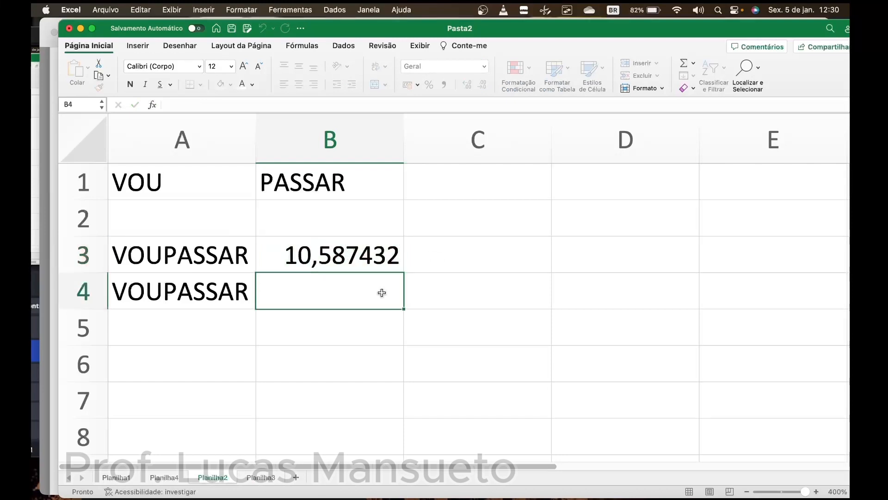
pyautogui.write('=TRUNCAR')
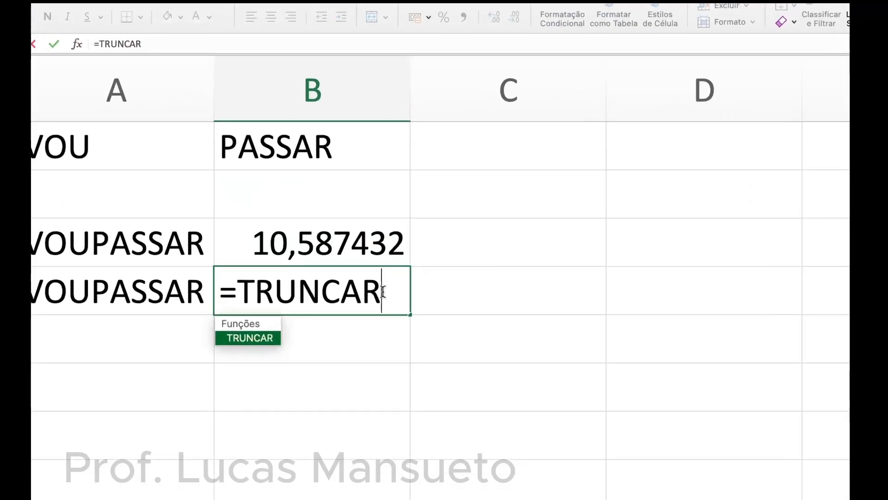
pyautogui.write('(')
pyautogui.click(365, 245)
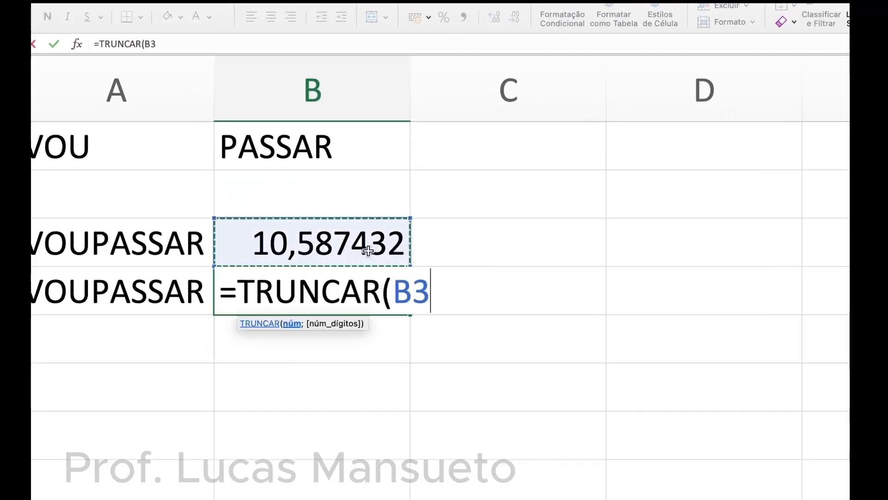
pyautogui.write(';')
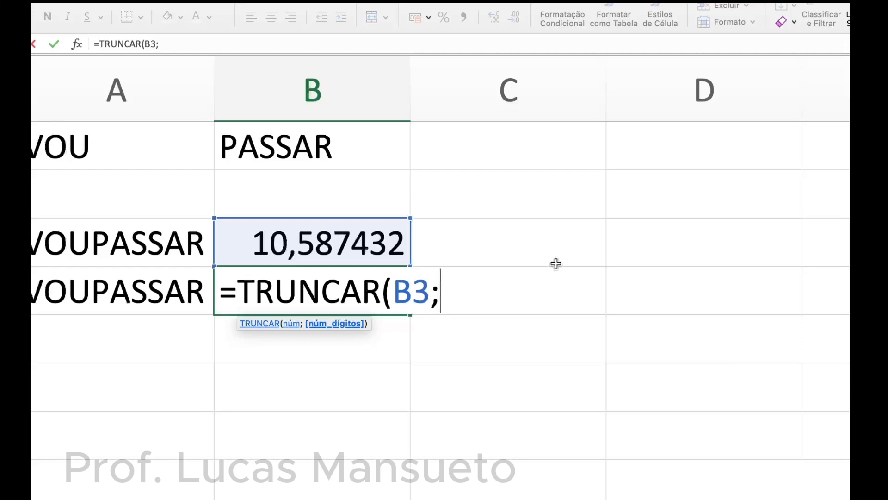
pyautogui.write('2)')
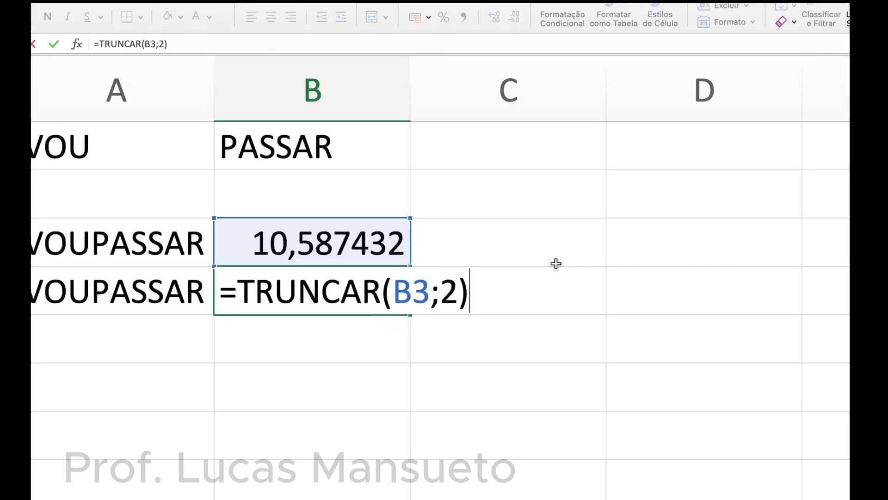
pyautogui.press('Return')
# Set the number of digits in the TRUNCAR formula of cell B4 to 3.
pyautogui.click(388, 290)
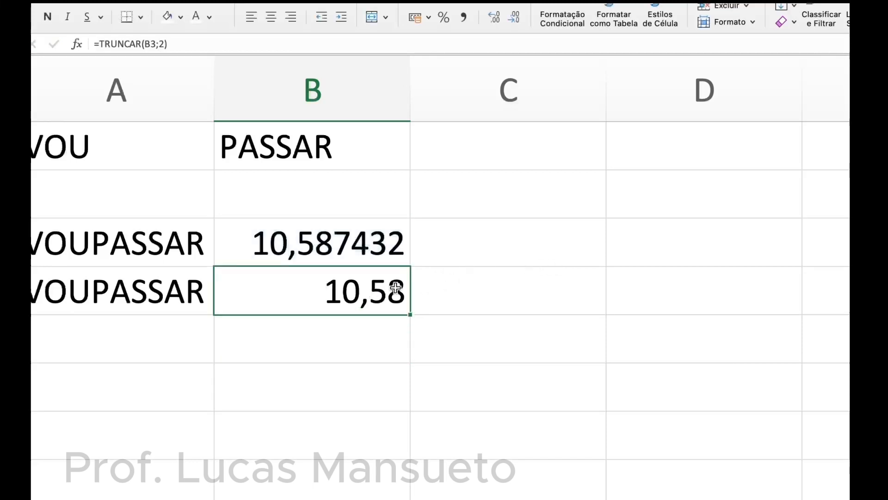
pyautogui.doubleClick(388, 290)
pyautogui.doubleClick(445, 294)
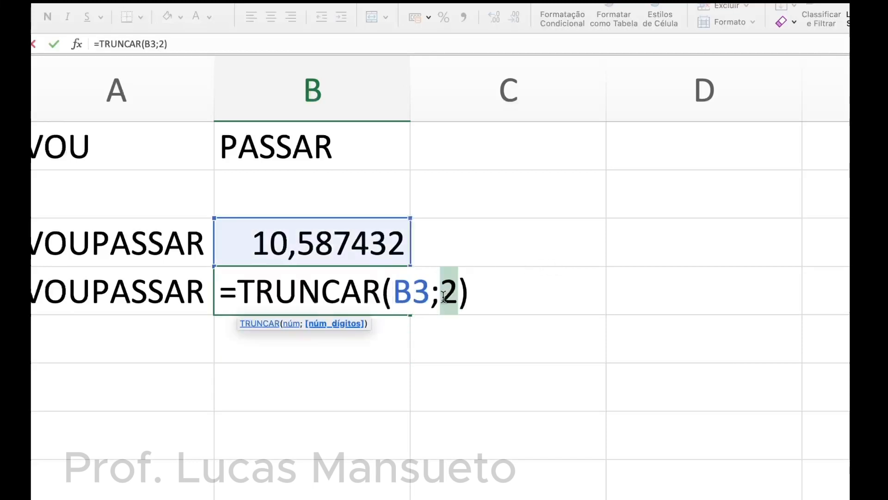
pyautogui.write('3')
pyautogui.press('Return')
pyautogui.click(391, 290)
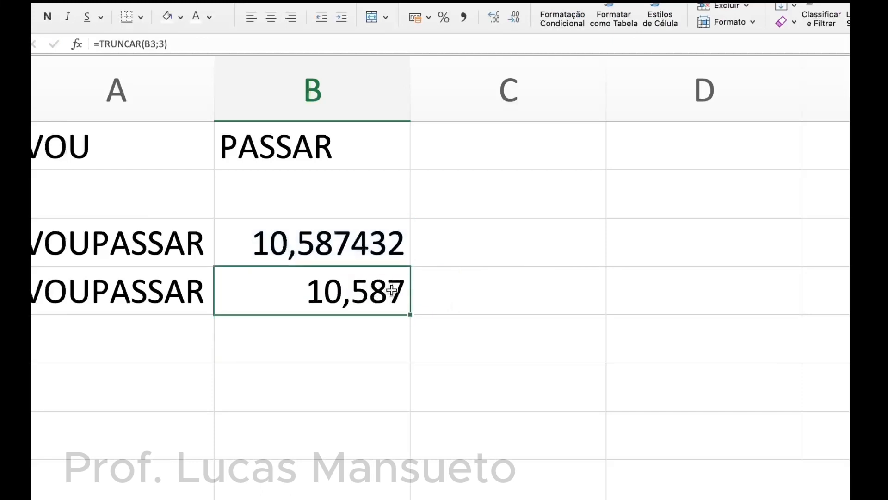
# Set the digits argument of B4's TRUNCAR formula to 2 and check the formula.
pyautogui.doubleClick(396, 291)
pyautogui.doubleClick(444, 293)
pyautogui.write('2')
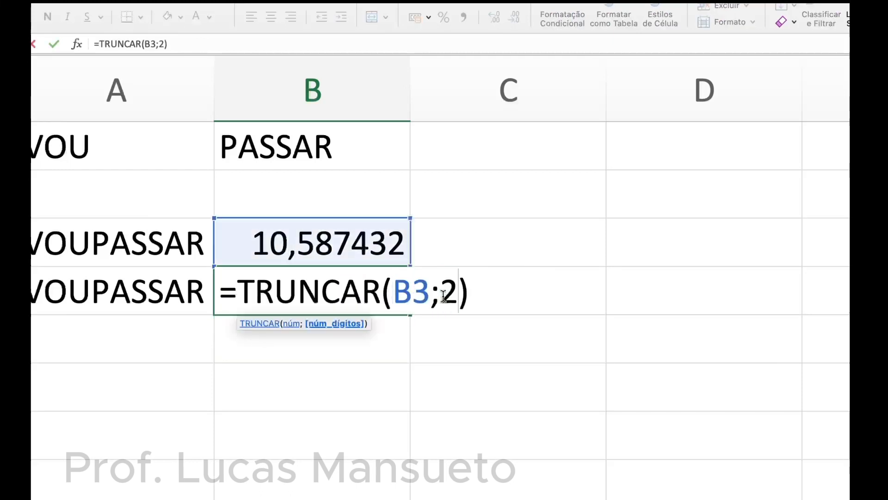
pyautogui.press('Return')
pyautogui.click(331, 277)
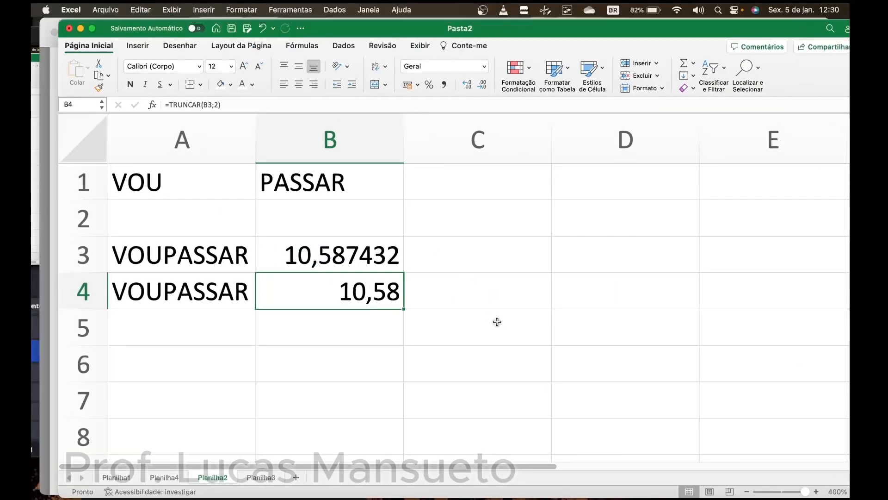
# Switch to Excel Esquematizado.pdf and review the sections on the MÁXIMO, MÍNIMO, MAIOR and MENOR functions.
pyautogui.click(338, 486)
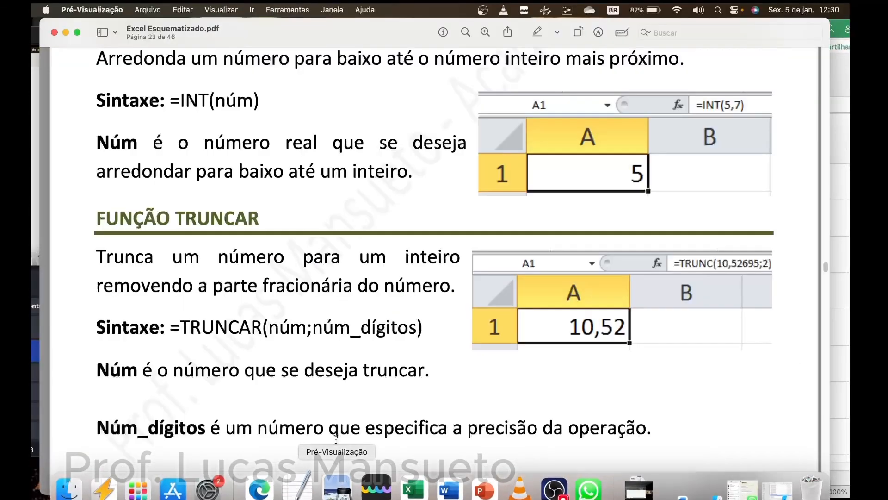
pyautogui.scroll(-10, 298, 295)
pyautogui.scroll(-10, 298, 295)
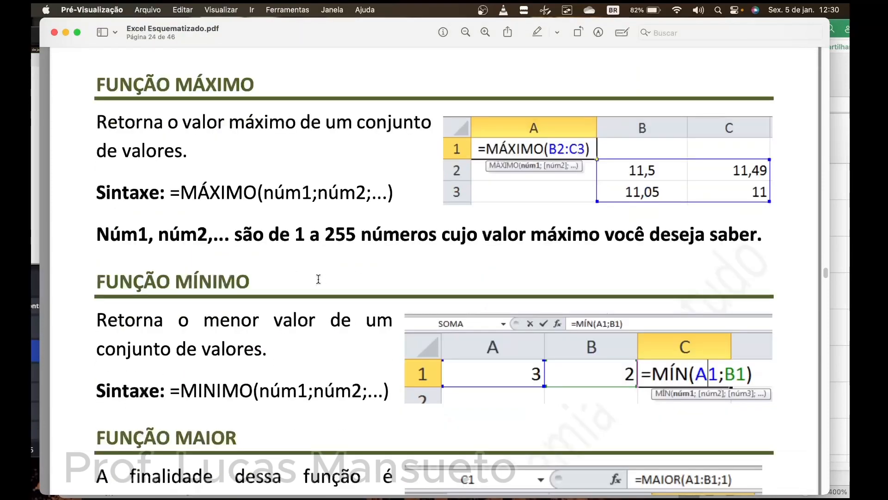
pyautogui.scroll(-15, 321, 275)
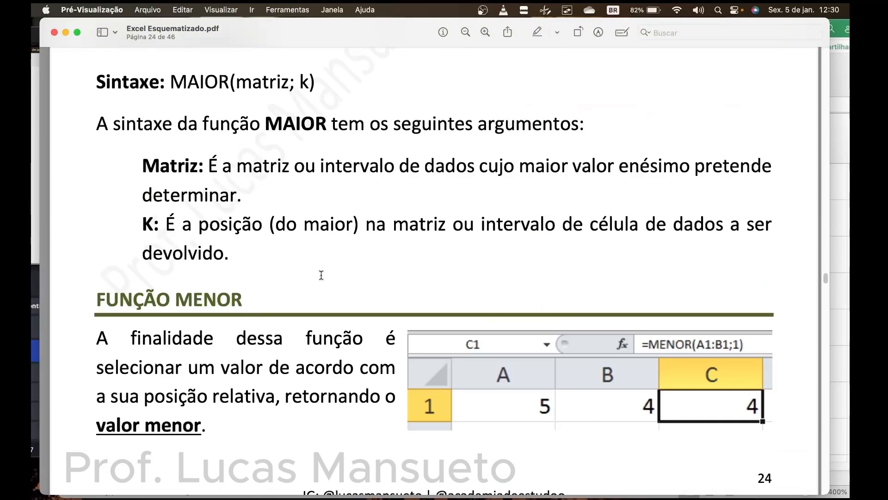
pyautogui.scroll(-3, 321, 275)
pyautogui.scroll(12, 322, 275)
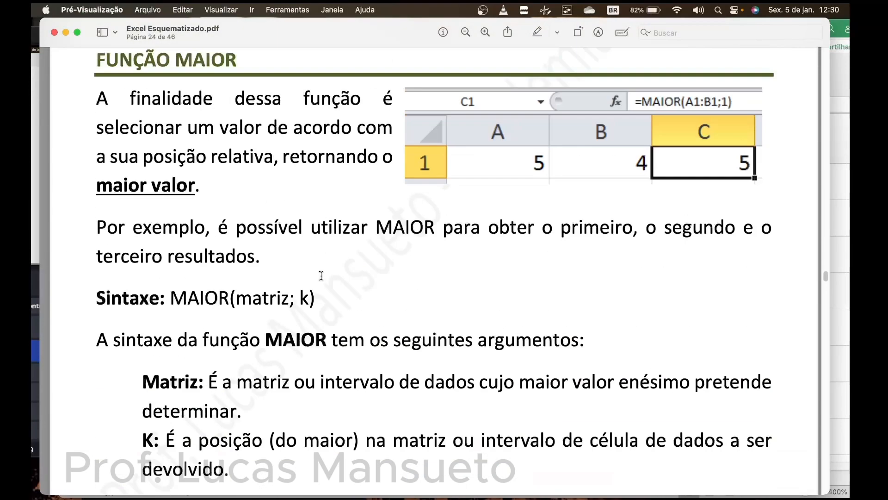
pyautogui.scroll(7, 321, 275)
pyautogui.scroll(-4, 321, 275)
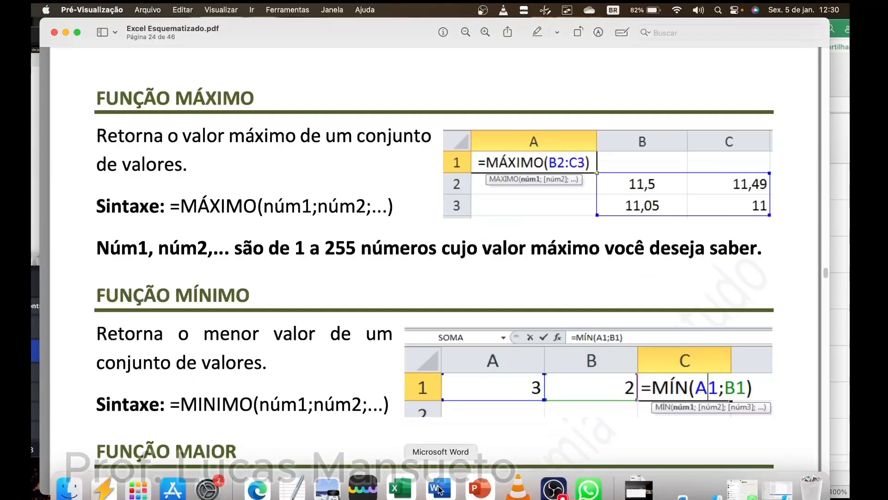
# Switch to the Pasta2 workbook in Excel and open the Planilha3 sheet with the students' grades.
pyautogui.click(454, 486)
pyautogui.click(257, 478)
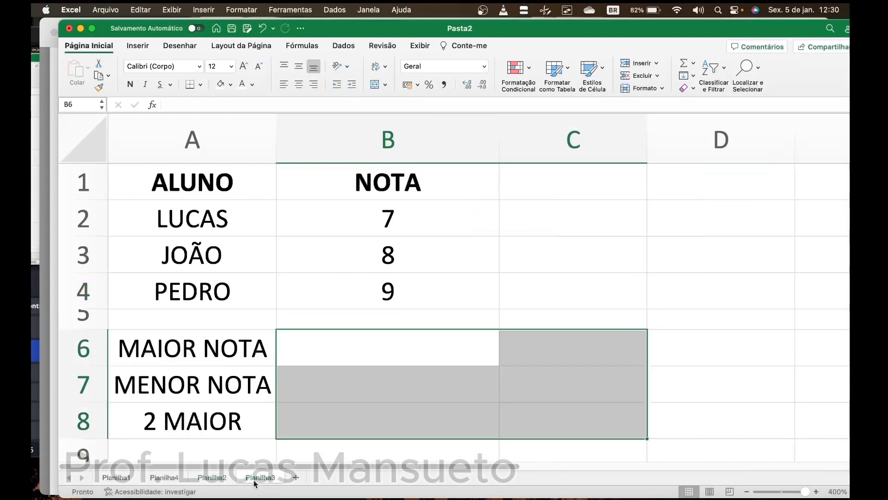
pyautogui.click(352, 316)
pyautogui.click(493, 269)
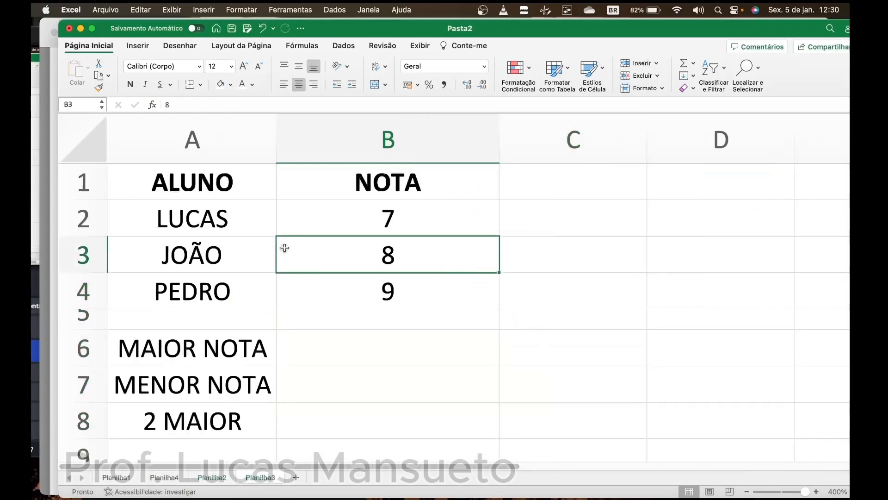
# Fill row 5 with dark grey and reduce its height to make a thin divider between the grades and the summary rows.
pyautogui.click(84, 320)
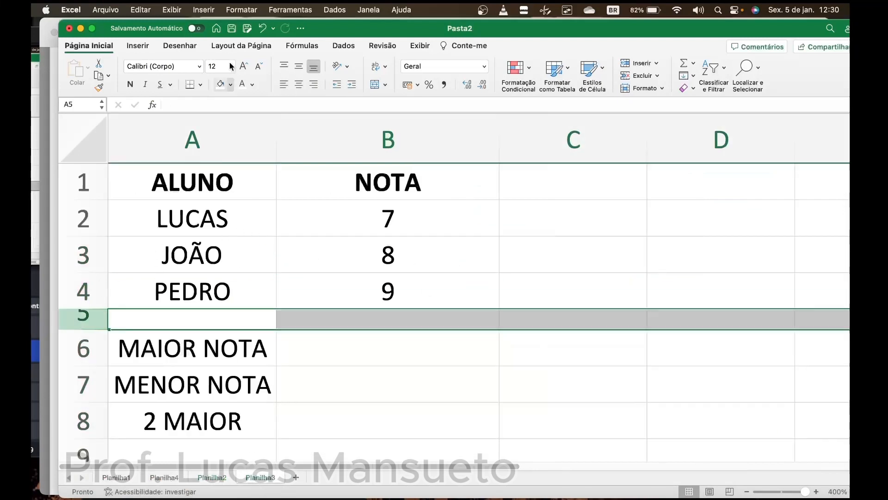
pyautogui.click(231, 84)
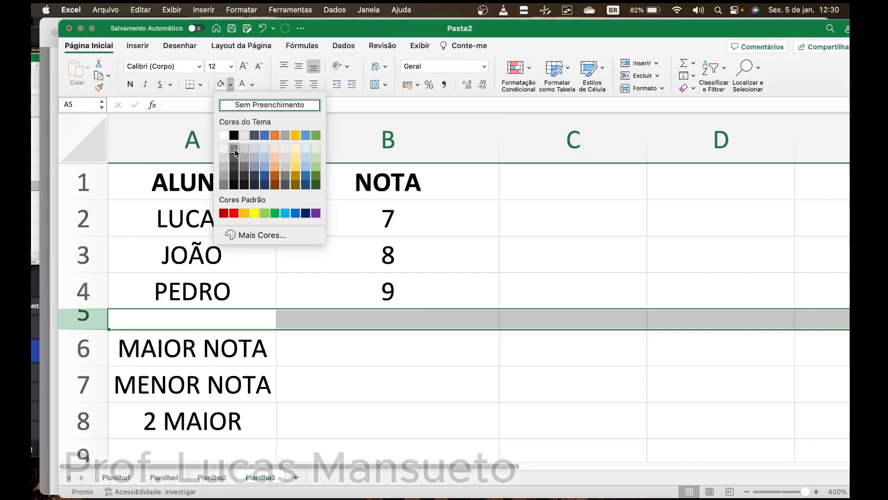
pyautogui.click(236, 174)
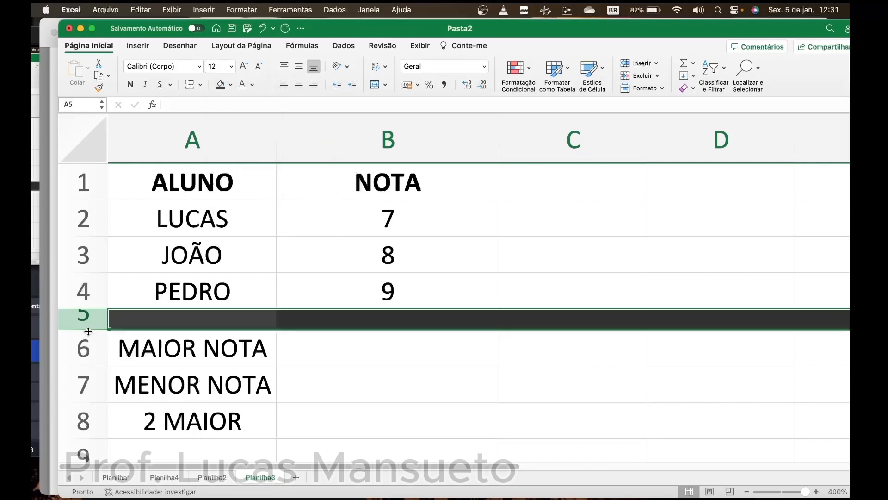
pyautogui.moveTo(88, 331); pyautogui.dragTo(88, 321)
# Review the student names in A2:A4 and their grades in B2:B4, ending on the MAIOR NOTA result cell.
pyautogui.click(343, 337)
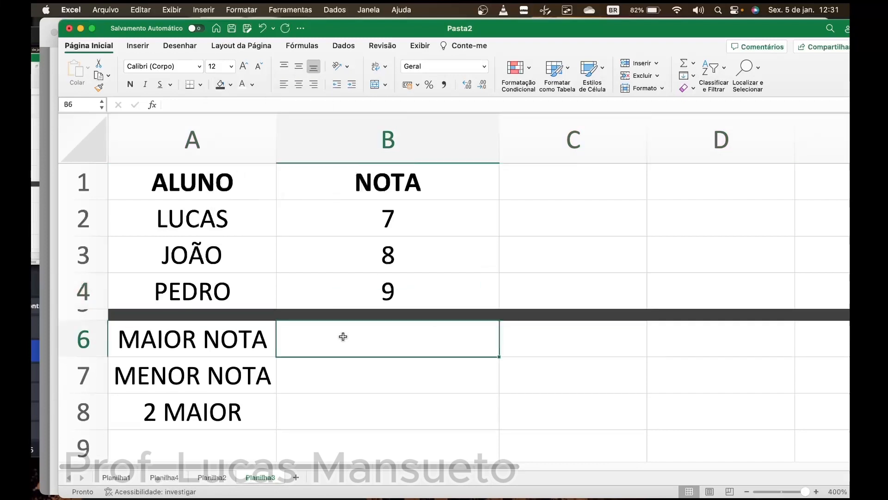
pyautogui.click(219, 208)
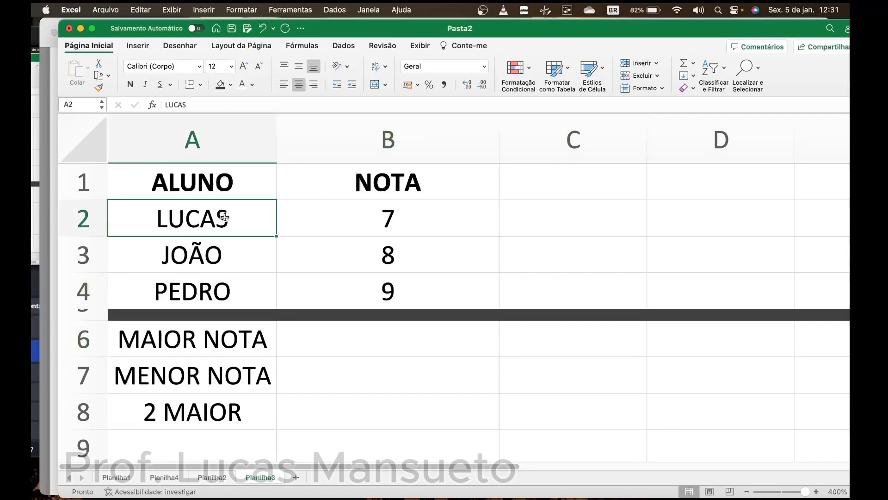
pyautogui.click(224, 255)
pyautogui.click(228, 285)
pyautogui.moveTo(361, 220); pyautogui.dragTo(373, 297)
pyautogui.click(591, 219)
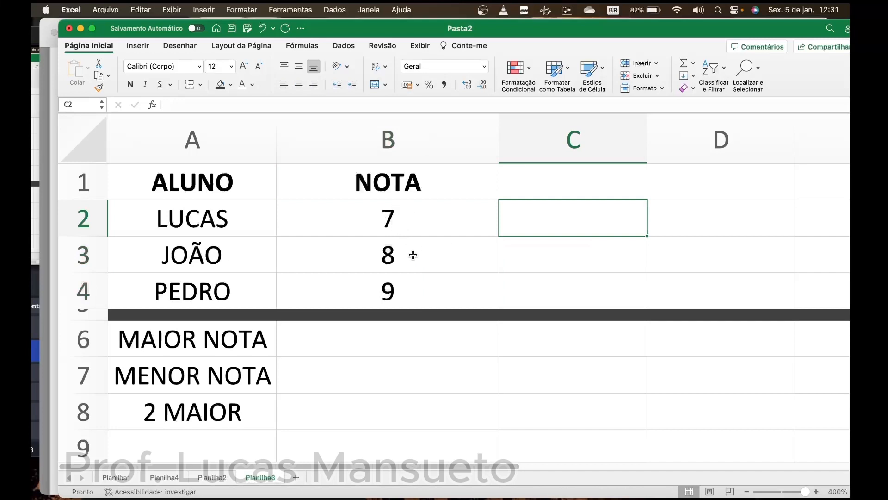
pyautogui.click(394, 345)
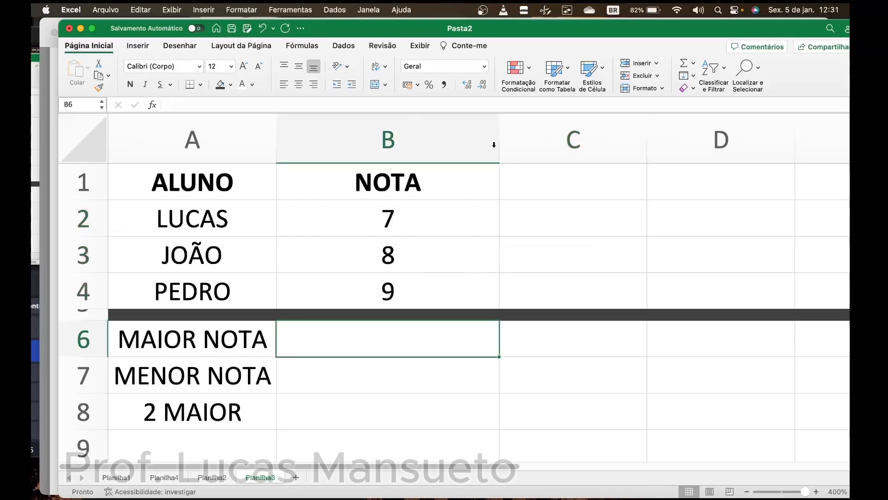
# Adjust the widths of columns B and C, making column B slightly narrower and column C wider.
pyautogui.moveTo(498, 146); pyautogui.dragTo(468, 145)
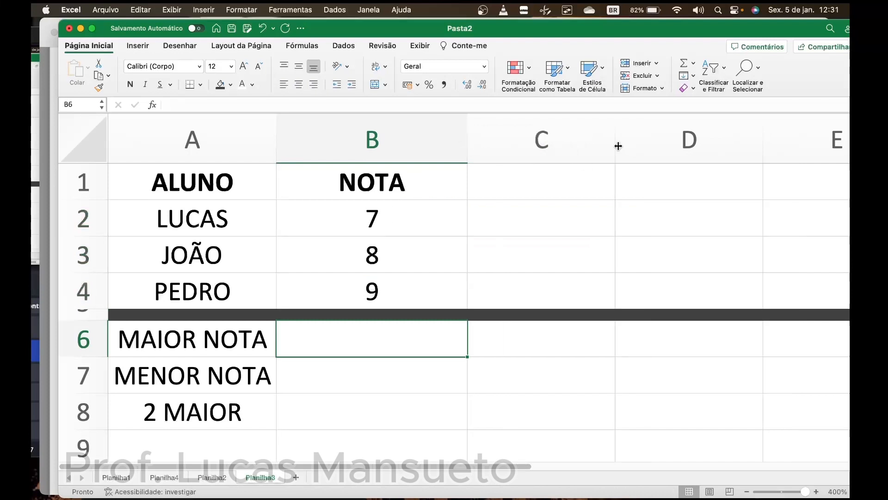
pyautogui.moveTo(618, 146); pyautogui.dragTo(651, 146)
pyautogui.moveTo(465, 136); pyautogui.dragTo(492, 136)
pyautogui.moveTo(677, 147); pyautogui.dragTo(686, 147)
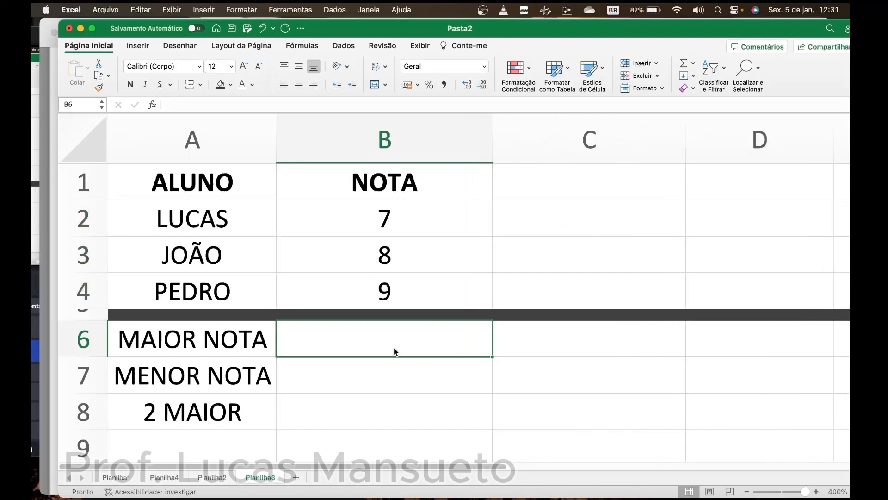
# Enter the formula =MÁXIMO(B2:B4) in cell B6 for the highest grade and check the formula.
pyautogui.doubleClick(404, 347)
pyautogui.write('=MÁXIMO(')
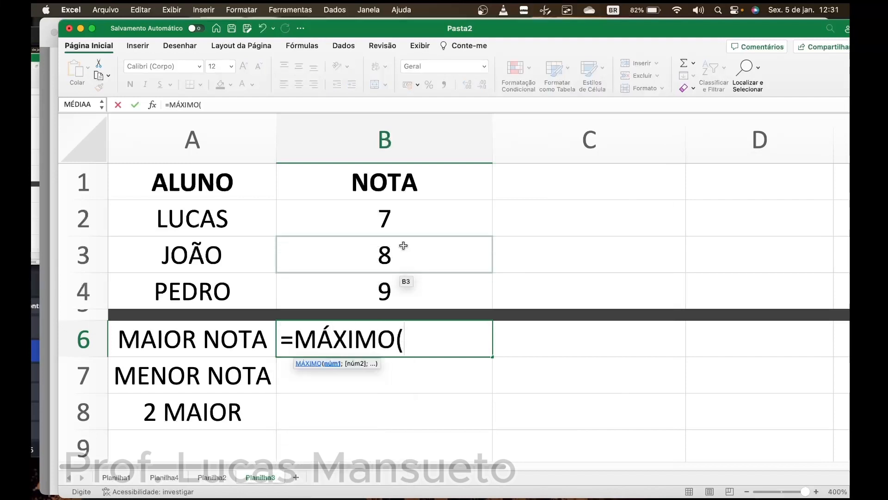
pyautogui.moveTo(402, 222); pyautogui.dragTo(411, 283)
pyautogui.write(')')
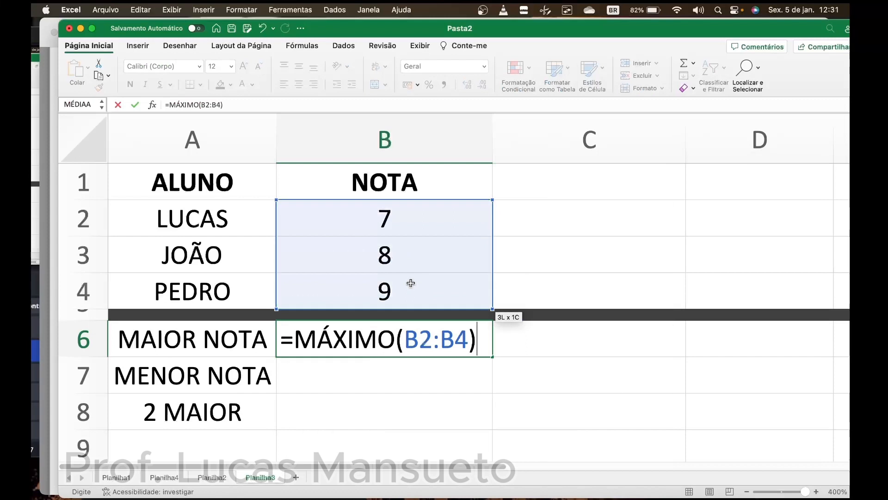
pyautogui.press('Return')
pyautogui.click(426, 352)
pyautogui.doubleClick(429, 341)
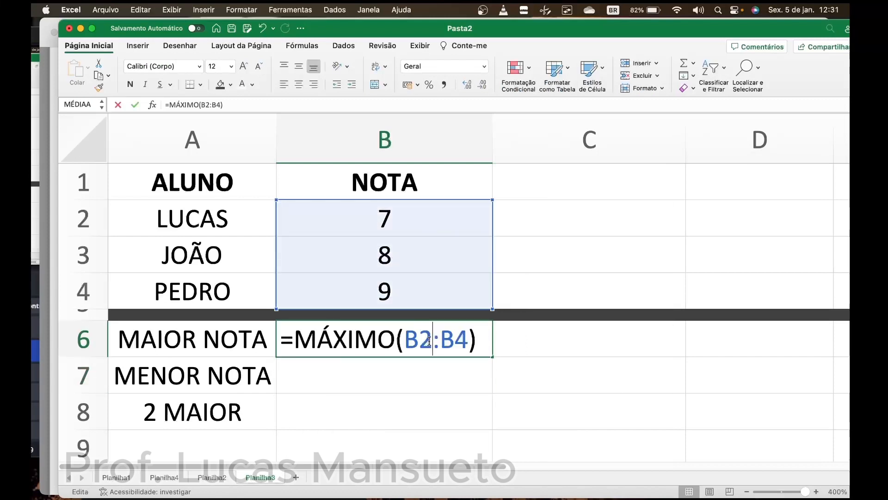
pyautogui.press('Return')
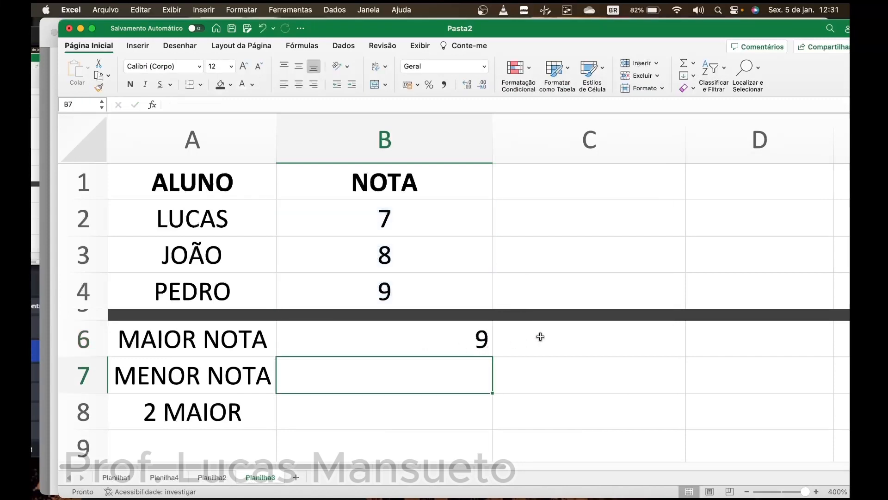
# Enter the formula =MAIOR(B2:B4;1) in cell C6 to get the highest grade with the MAIOR function.
pyautogui.click(570, 336)
pyautogui.write('=')
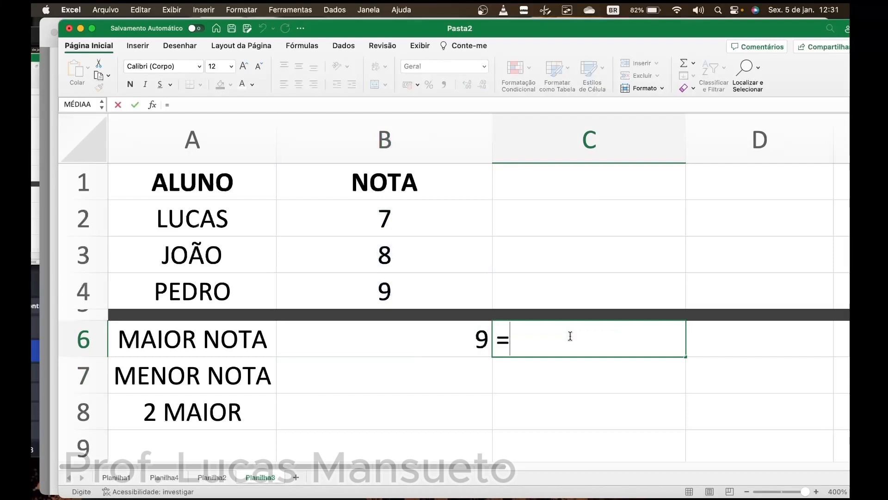
pyautogui.write('MAIOR(')
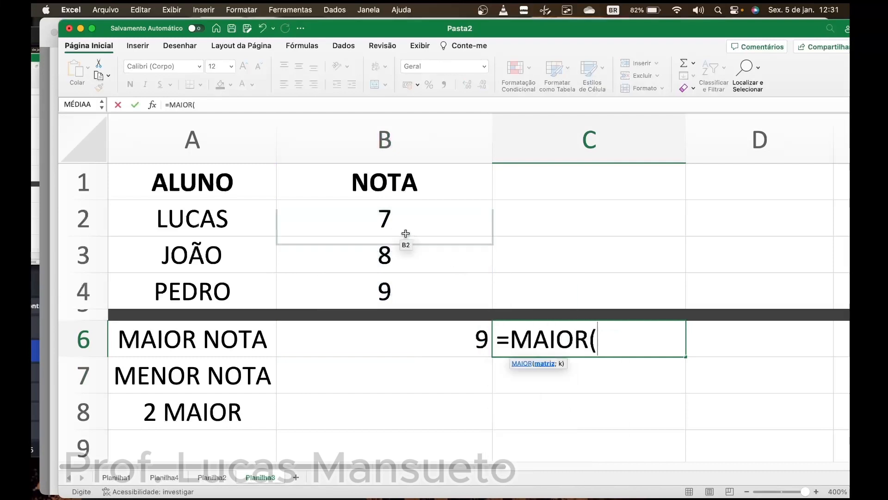
pyautogui.moveTo(393, 223); pyautogui.dragTo(396, 290)
pyautogui.write(';1')
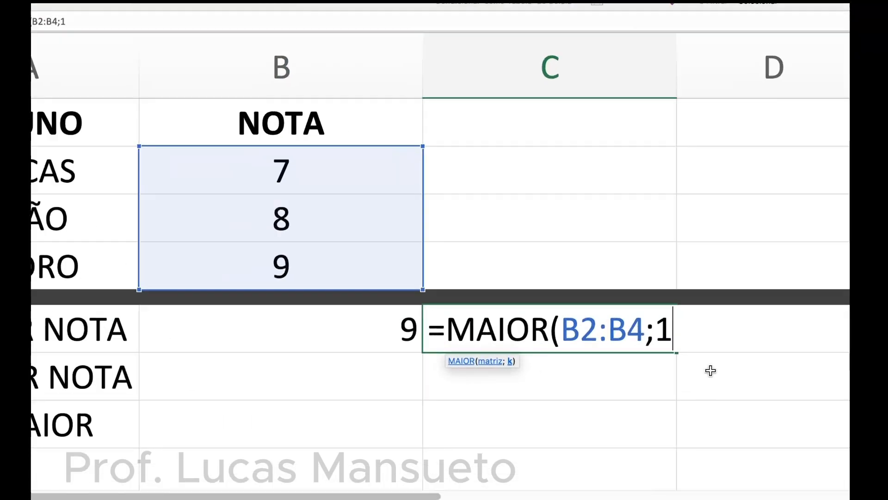
pyautogui.doubleClick(659, 329)
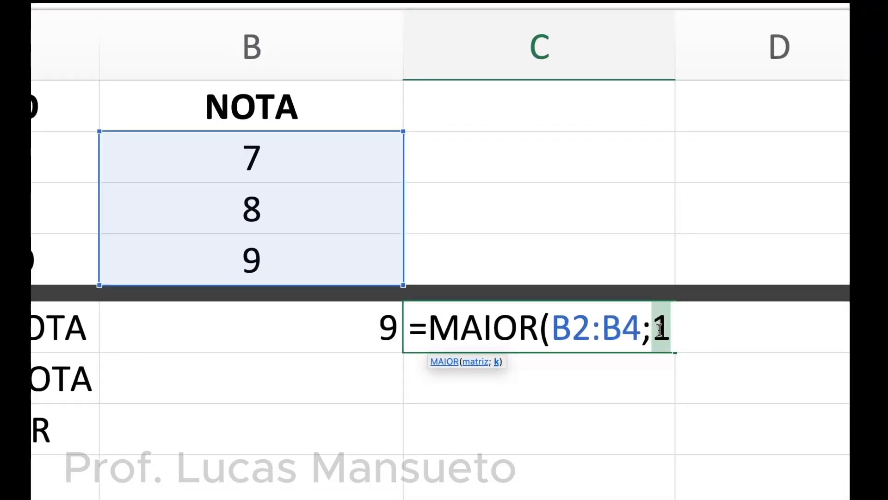
pyautogui.click(666, 330)
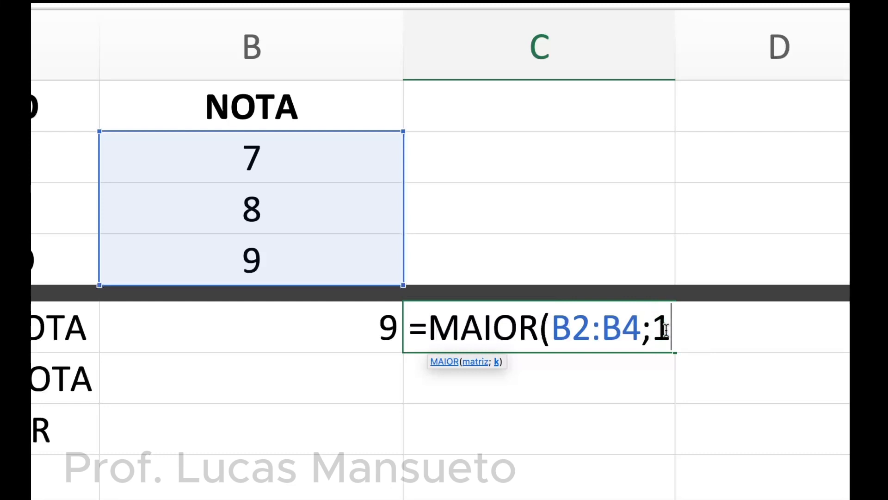
pyautogui.write(')')
pyautogui.press('Return')
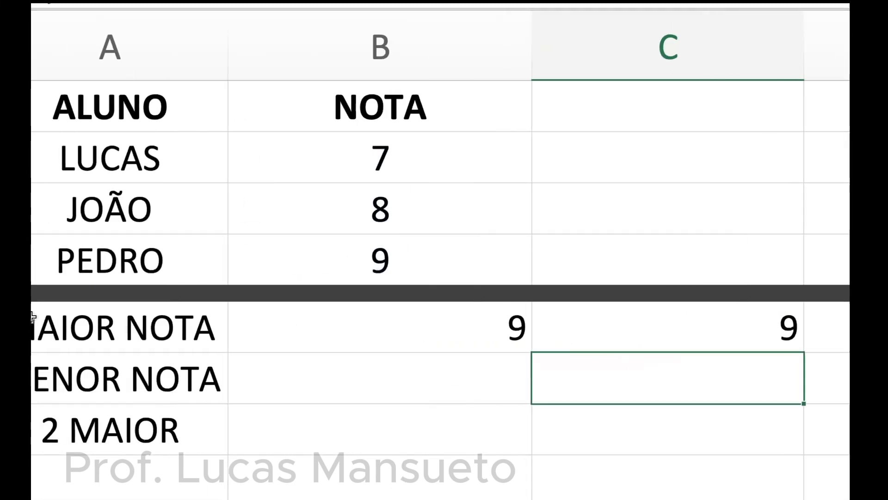
# Enter the formula =MÍNIMO(B2:B4) in cell B7 for the lowest grade.
pyautogui.doubleClick(395, 382)
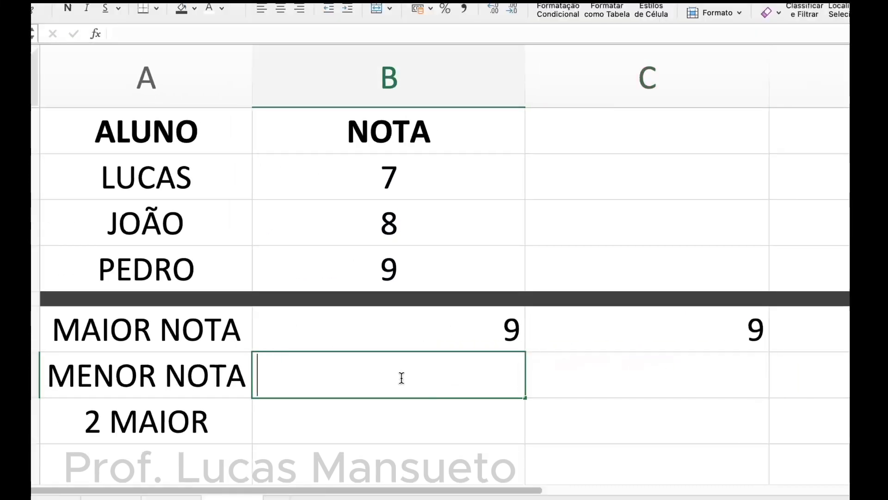
pyautogui.write('=MÍNIM')
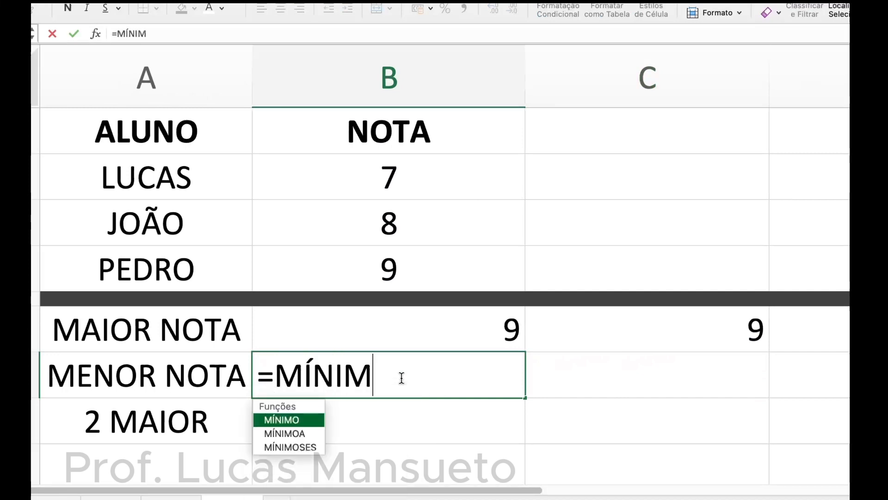
pyautogui.write('O(')
pyautogui.moveTo(393, 181); pyautogui.dragTo(392, 267)
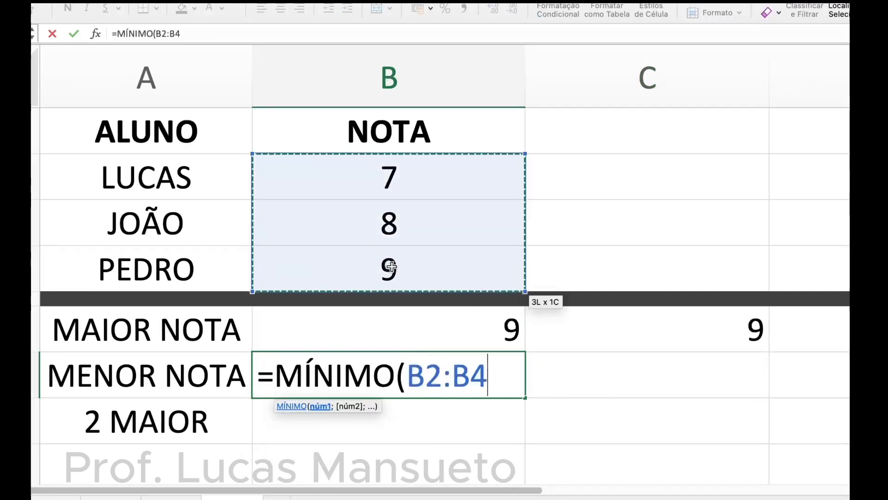
pyautogui.write(')')
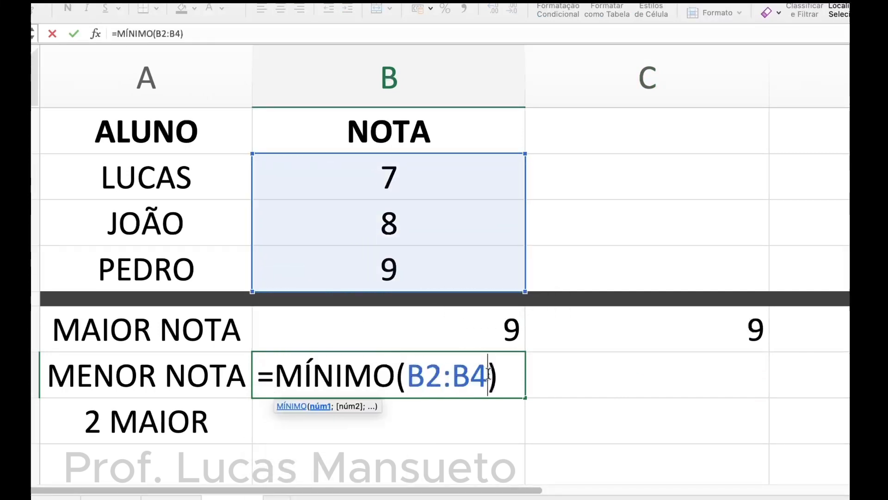
pyautogui.press('Return')
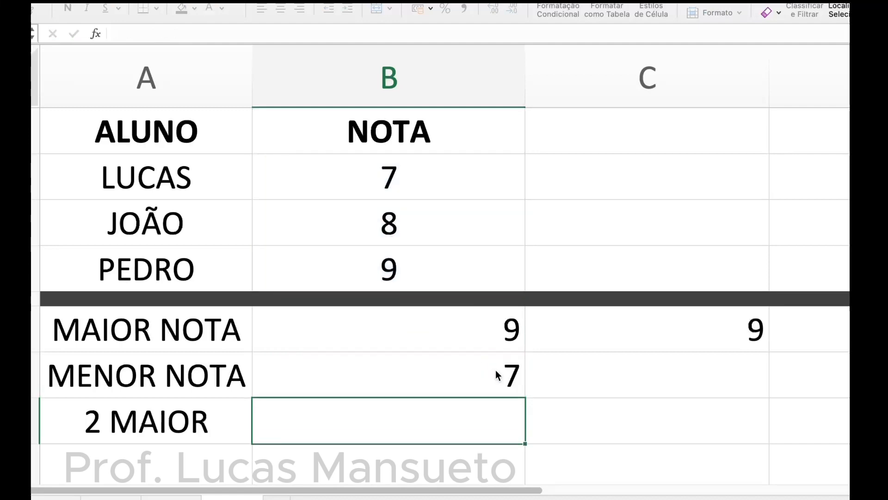
# Enter the formula =MENOR(B2:B4;1) in cell C7 to get the lowest grade with the MENOR function.
pyautogui.doubleClick(647, 382)
pyautogui.write('=MENOR(')
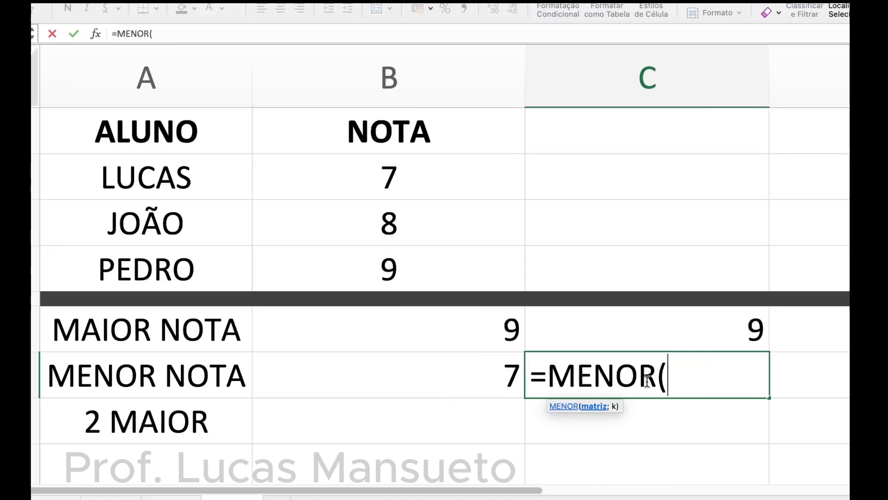
pyautogui.moveTo(431, 193); pyautogui.dragTo(426, 250)
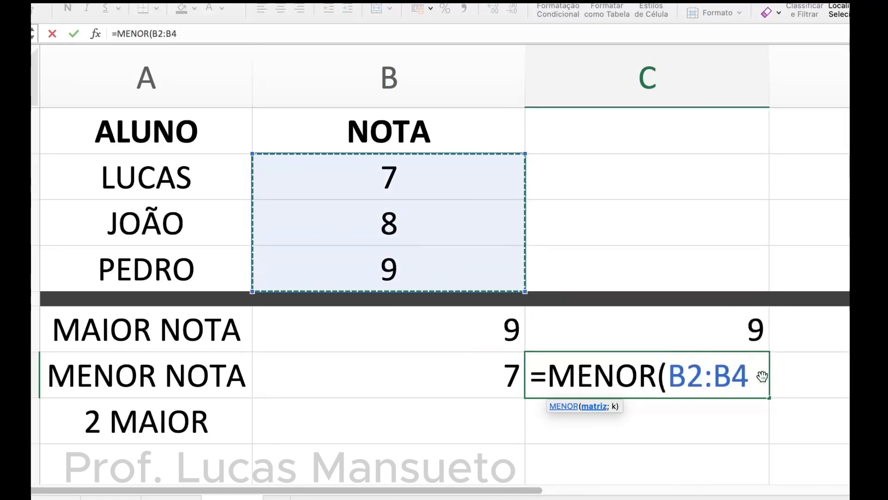
pyautogui.write(';')
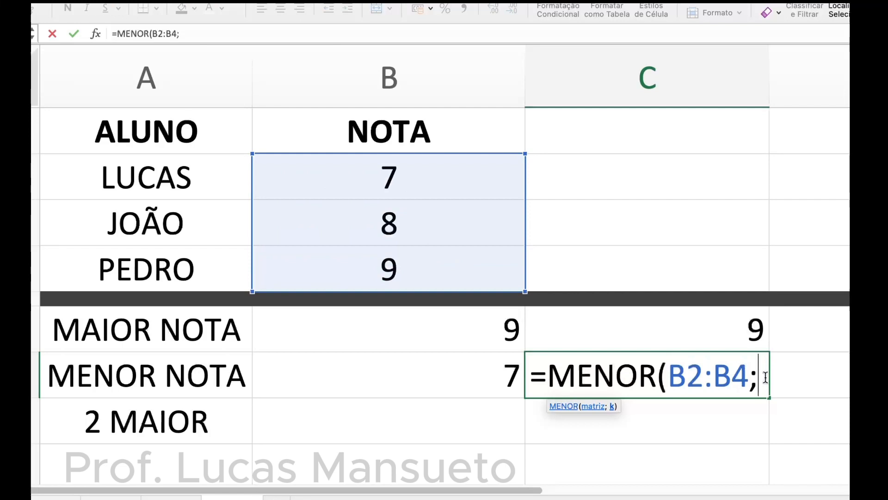
pyautogui.write('1)')
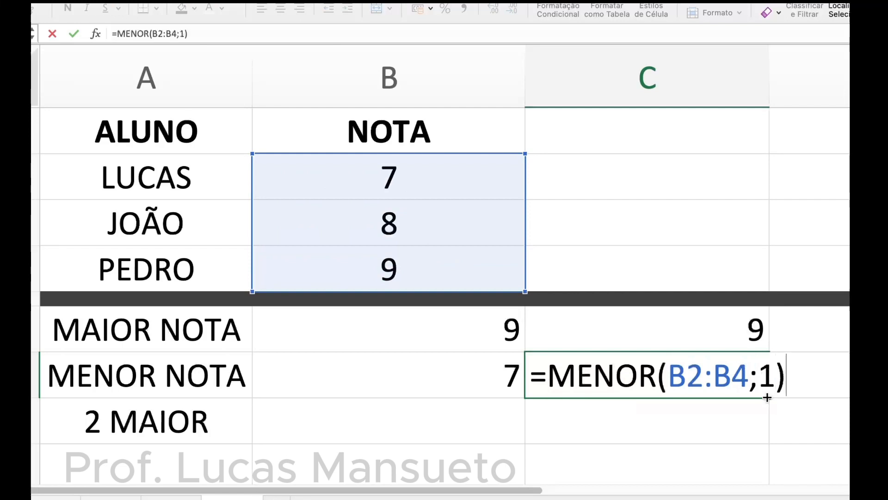
pyautogui.moveTo(759, 379); pyautogui.dragTo(775, 378)
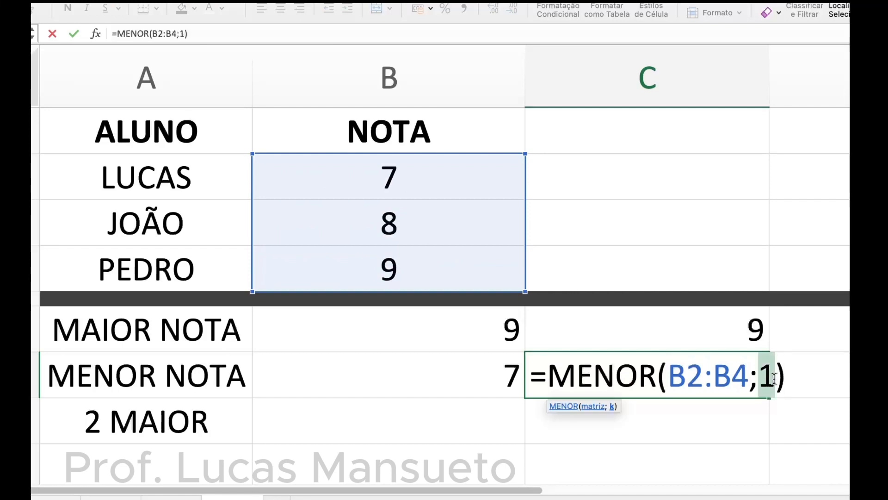
pyautogui.click(774, 378)
pyautogui.press('Return')
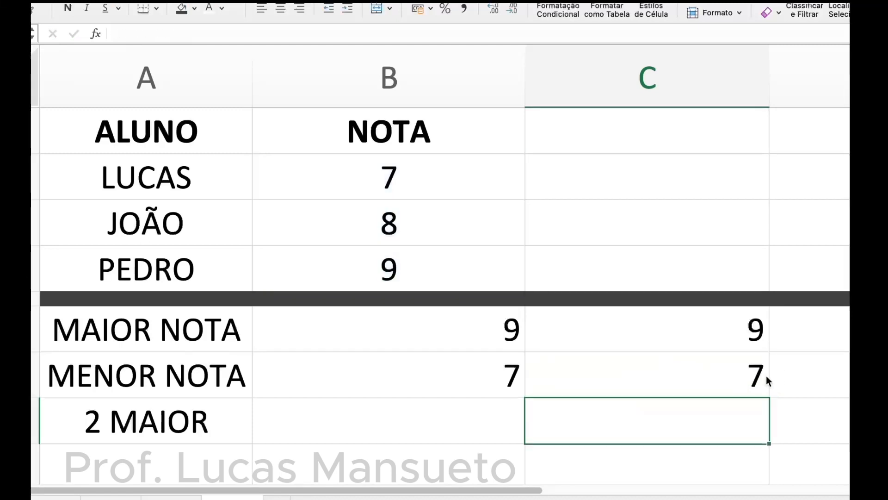
# Set the k argument of the MENOR formula in cell C7 to 3.
pyautogui.doubleClick(751, 374)
pyautogui.doubleClick(765, 376)
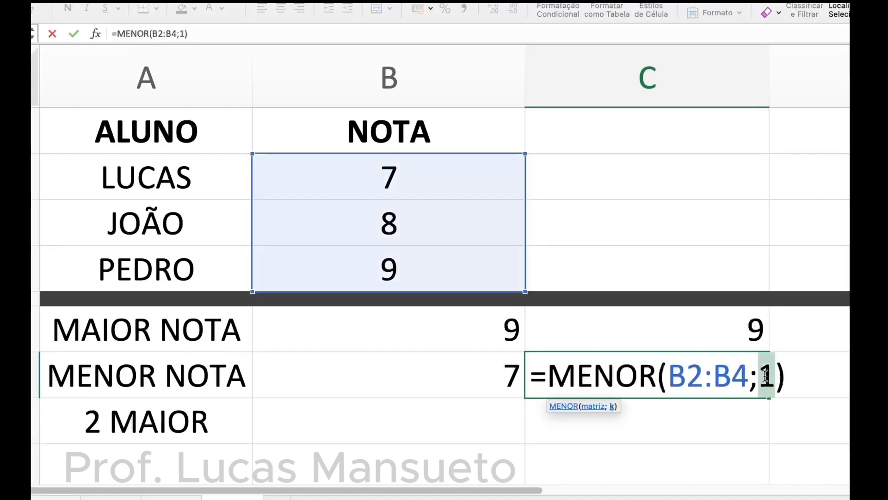
pyautogui.write('3')
pyautogui.press('Return')
# Set the k argument of the MENOR formula in cell C7 back to 1.
pyautogui.click(718, 374)
pyautogui.doubleClick(719, 375)
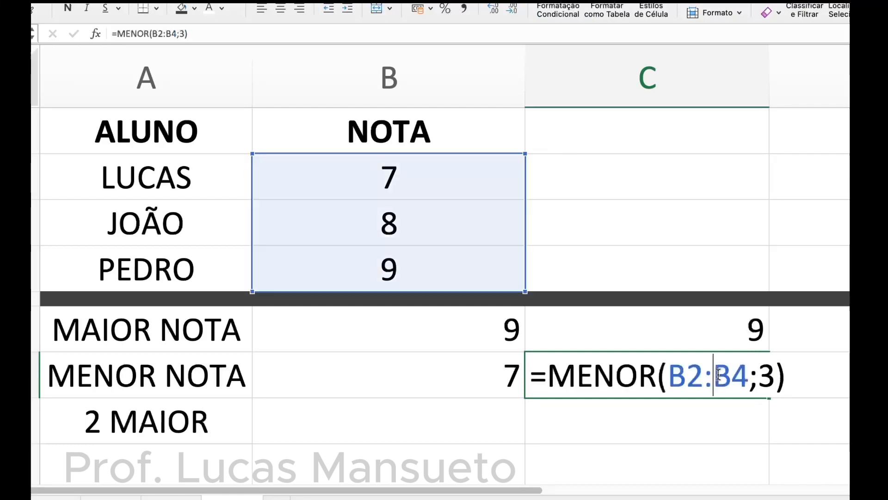
pyautogui.click(719, 375)
pyautogui.press('BackSpace')
pyautogui.press('BackSpace')
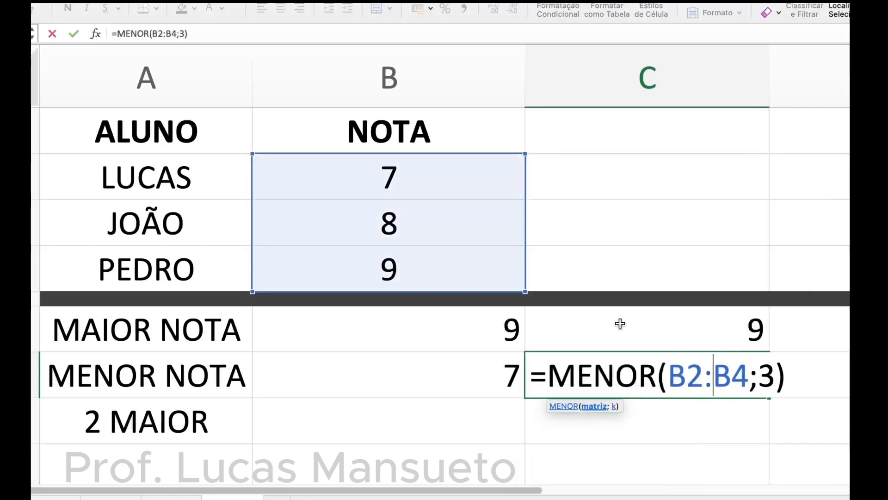
pyautogui.doubleClick(766, 382)
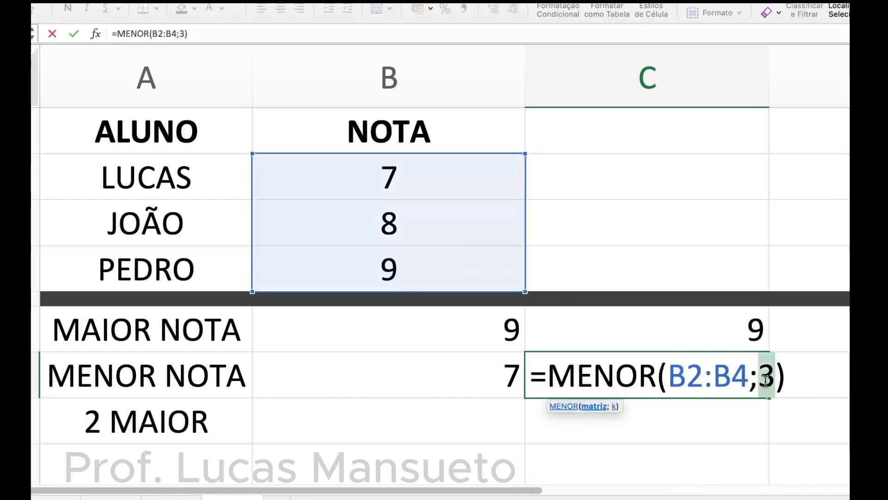
pyautogui.write('1')
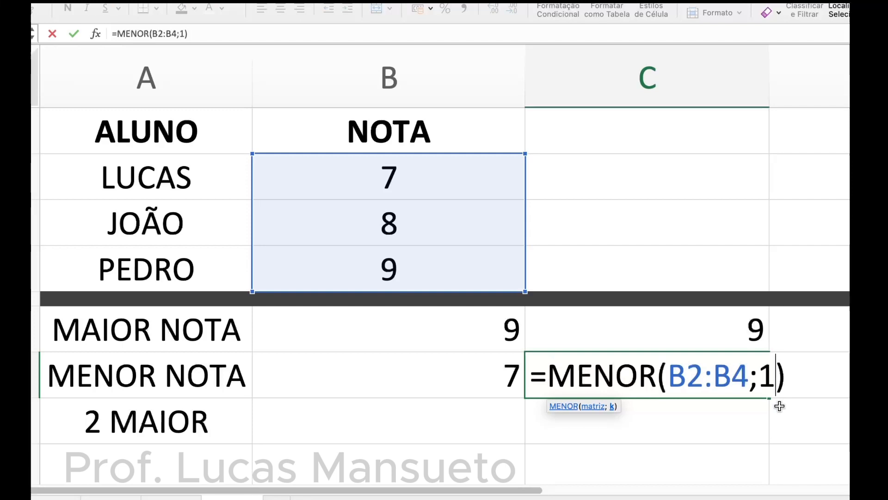
pyautogui.press('Return')
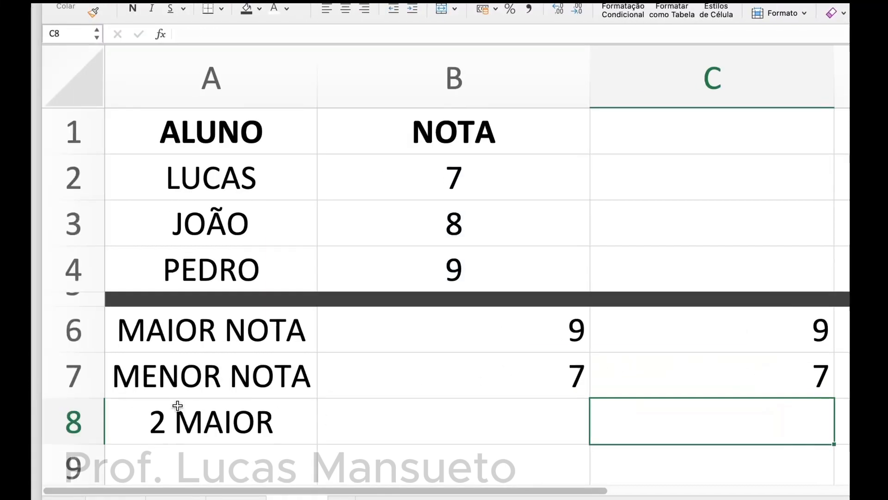
# Enter the formula =MAIOR(B2:B4;2) in cell B8 to get the second-highest grade.
pyautogui.doubleClick(397, 427)
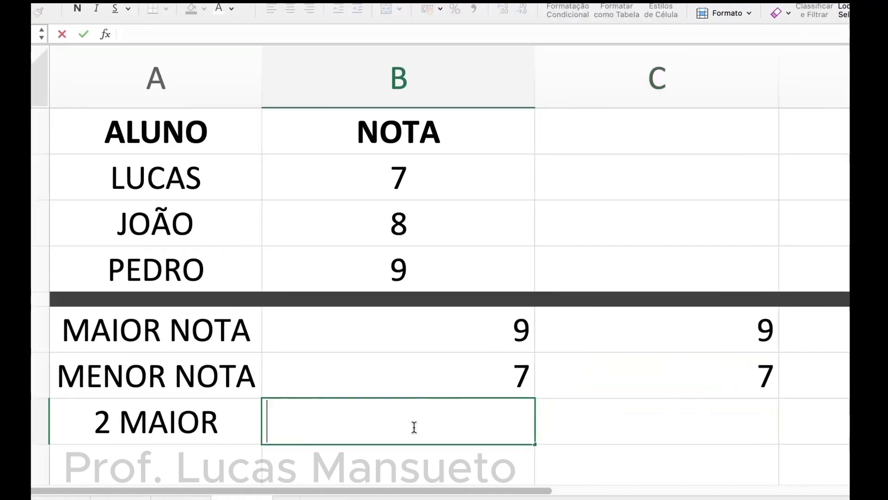
pyautogui.write('=MAIOR(')
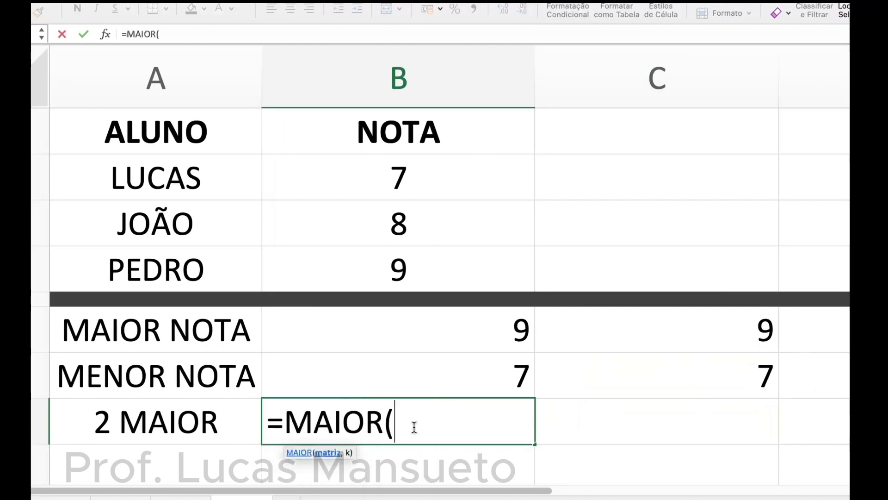
pyautogui.moveTo(476, 185); pyautogui.dragTo(454, 280)
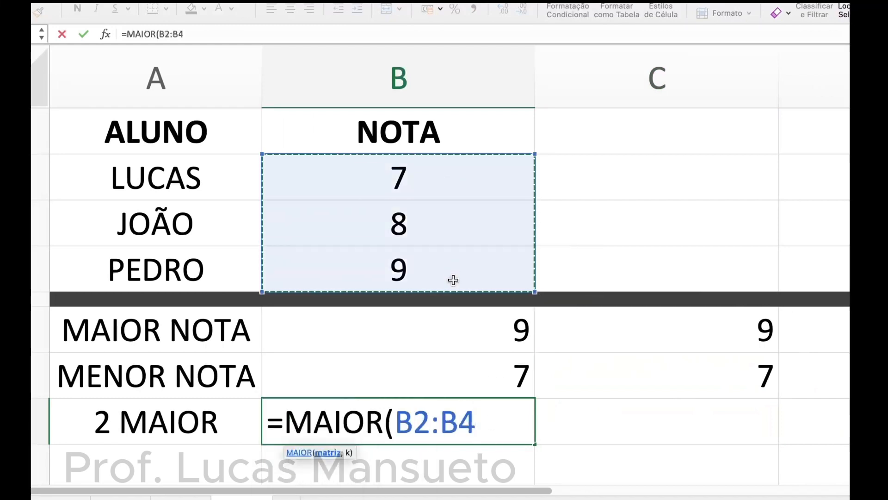
pyautogui.write(';')
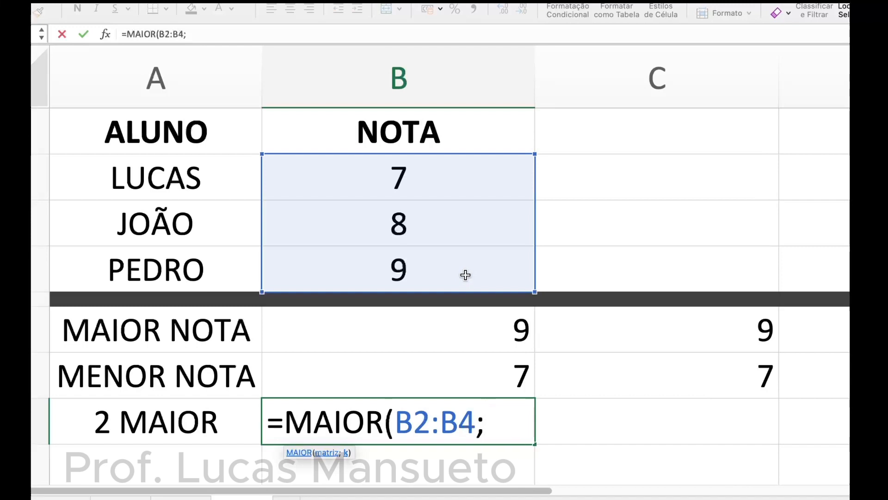
pyautogui.write('2)')
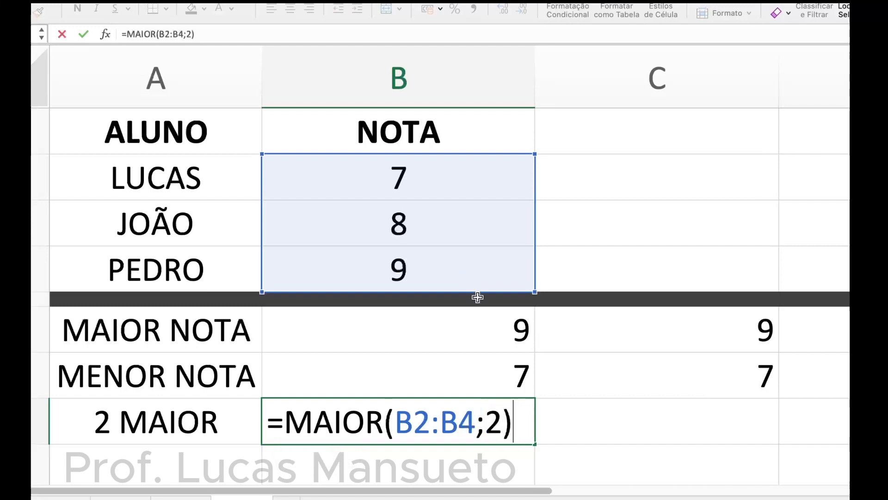
pyautogui.click(496, 424)
pyautogui.doubleClick(496, 425)
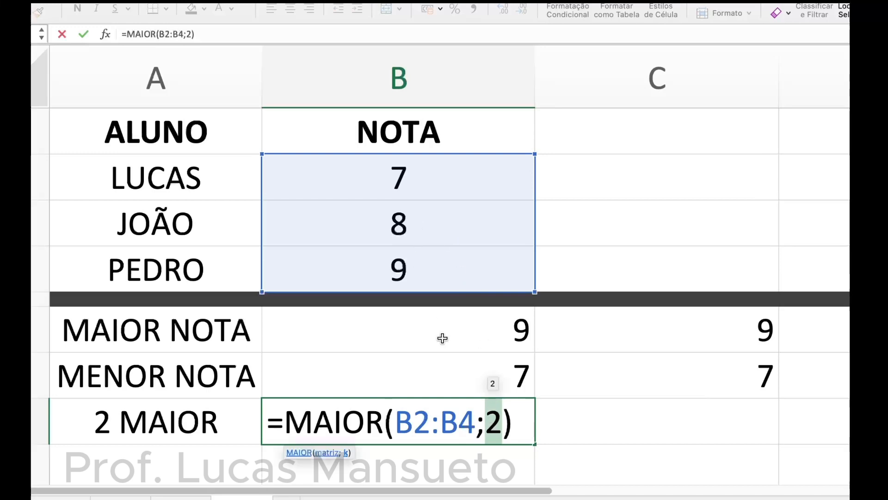
pyautogui.press('Return')
# Reopen the MAIOR formula in cell B8 and examine its full syntax.
pyautogui.doubleClick(472, 379)
pyautogui.press('Escape')
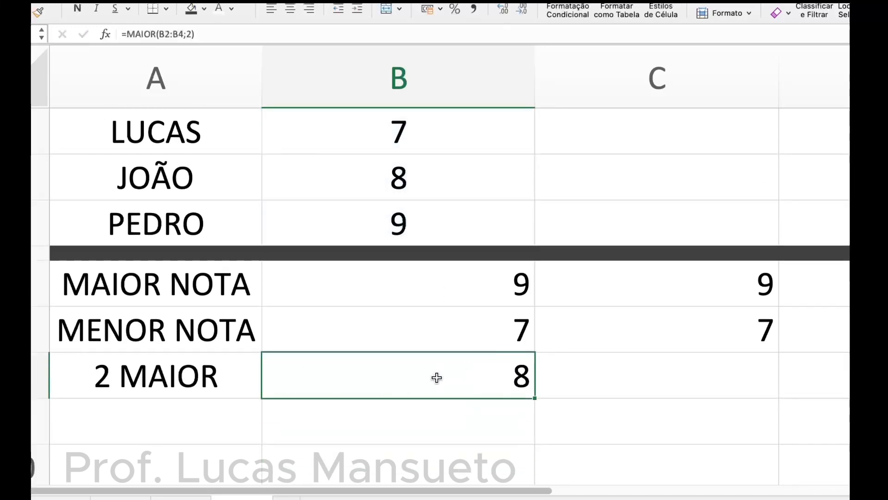
pyautogui.doubleClick(461, 370)
pyautogui.click(513, 376)
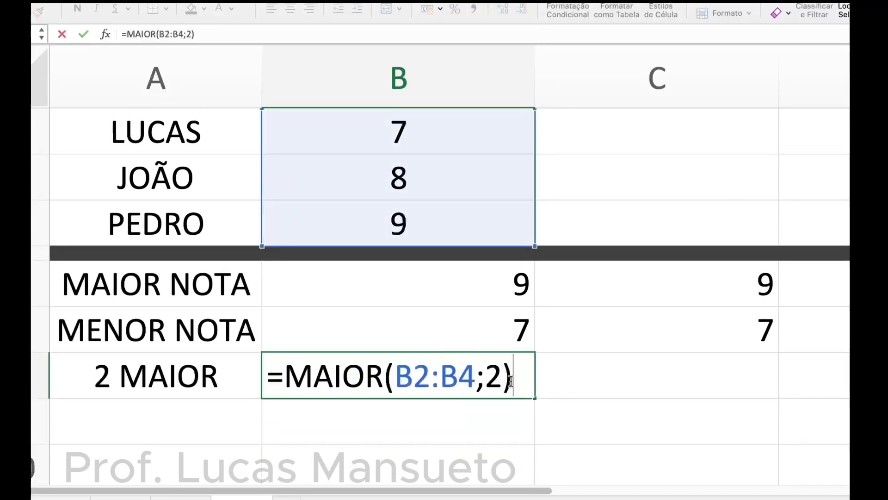
pyautogui.moveTo(513, 376); pyautogui.dragTo(270, 376)
pyautogui.click(513, 376)
pyautogui.press('Return')
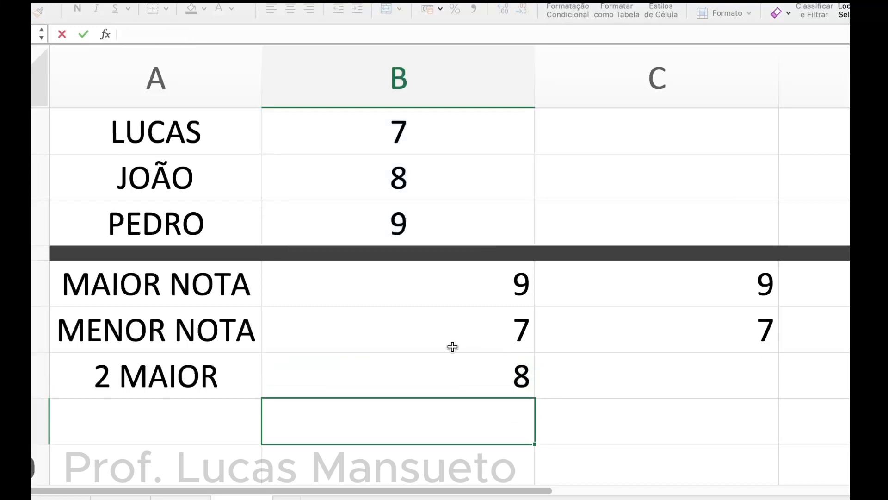
# Try the formula =MENOR(B2:B4;2) in cell C8 for the second-lowest grade, and clear the cell again.
pyautogui.click(602, 370)
pyautogui.write('=MENOR(')
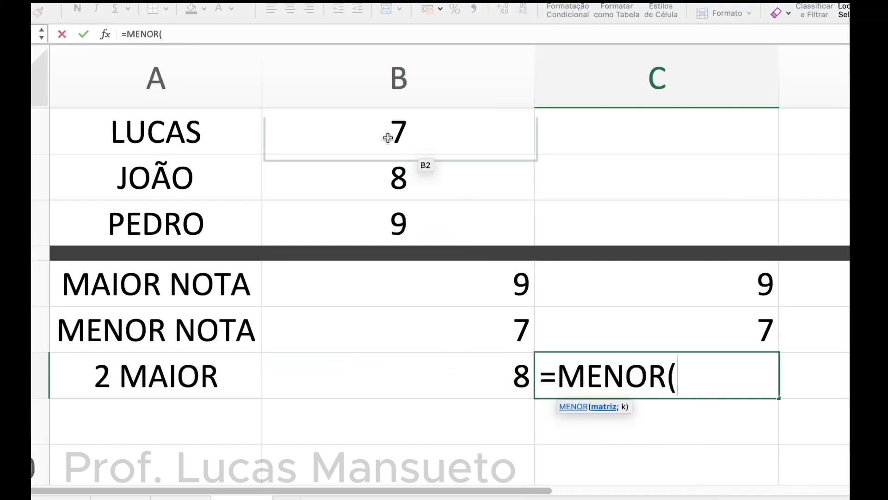
pyautogui.moveTo(388, 138); pyautogui.dragTo(387, 211)
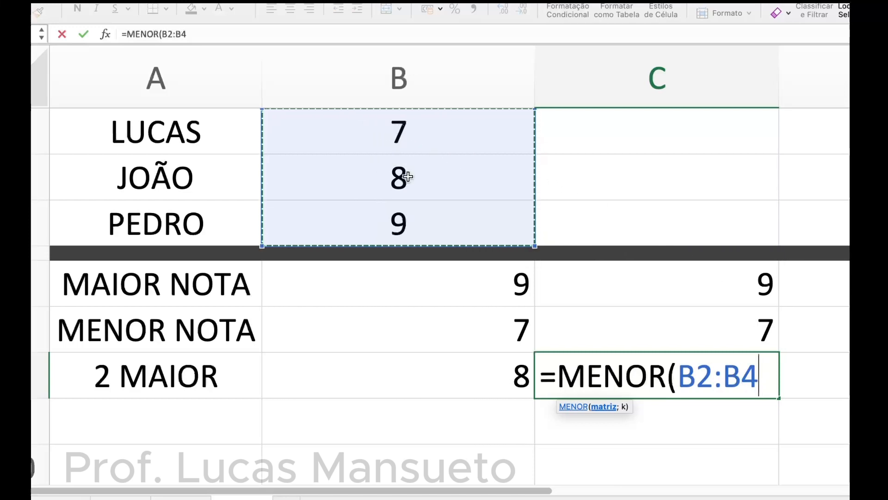
pyautogui.write(';2')
pyautogui.press('Return')
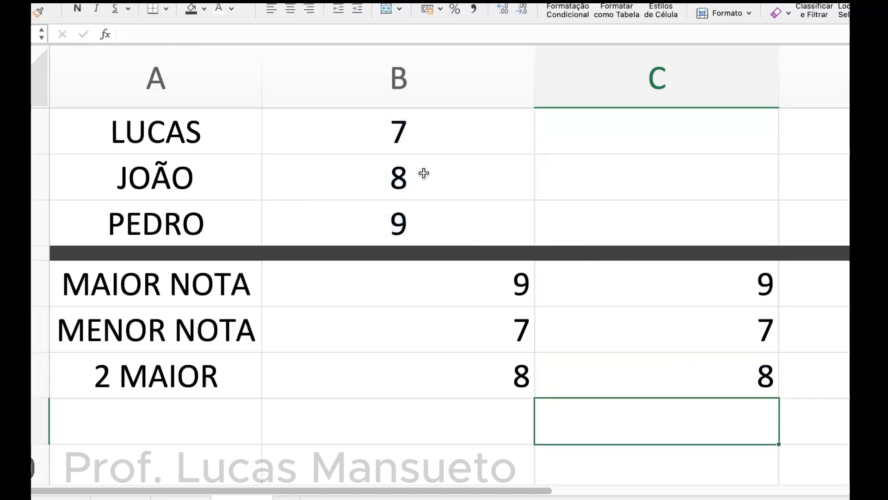
pyautogui.doubleClick(697, 382)
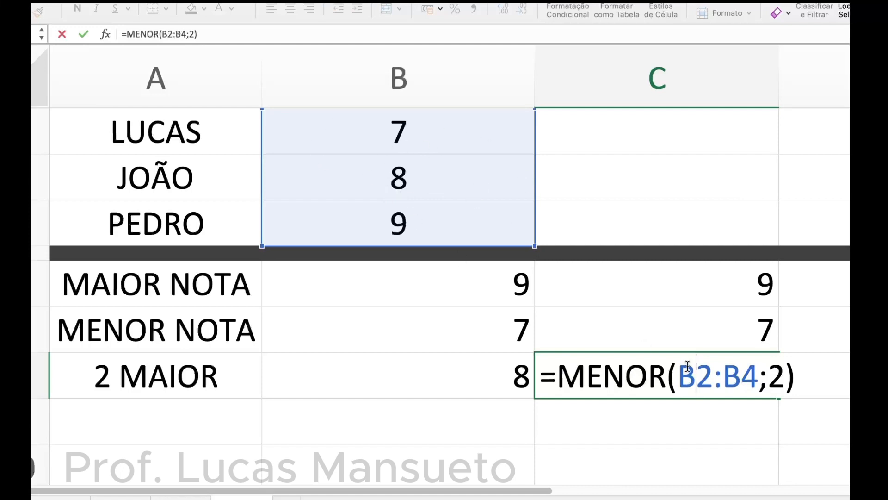
pyautogui.click(680, 381)
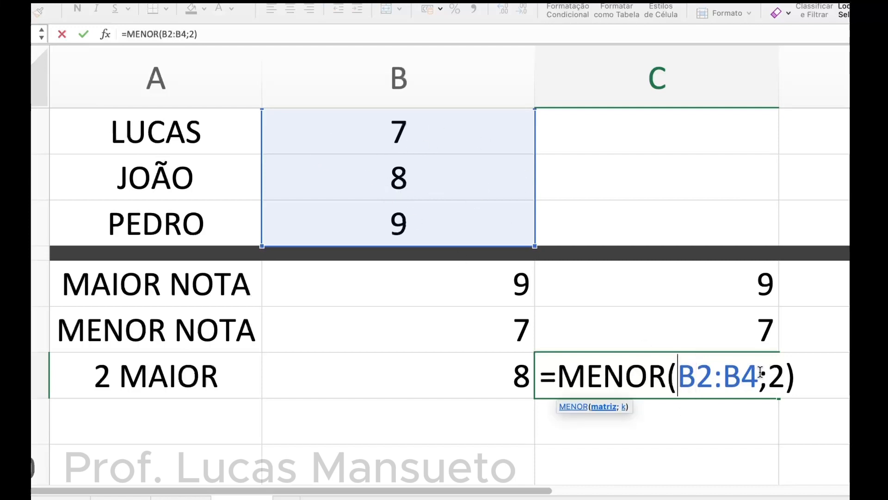
pyautogui.press('Return')
pyautogui.click(651, 373)
pyautogui.press('Delete')
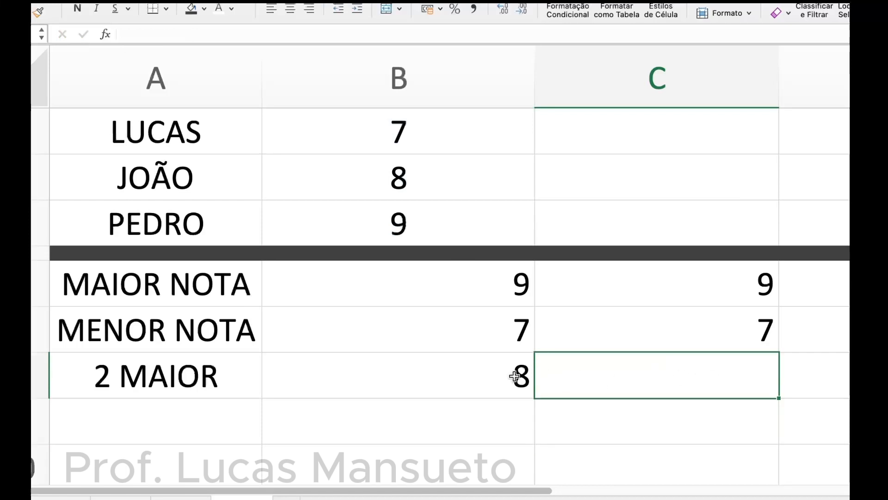
# Set the k argument of the MAIOR formula in cell B8 to 1.
pyautogui.doubleClick(484, 373)
pyautogui.moveTo(284, 375); pyautogui.dragTo(509, 380)
pyautogui.click(509, 380)
pyautogui.doubleClick(493, 377)
pyautogui.write('1')
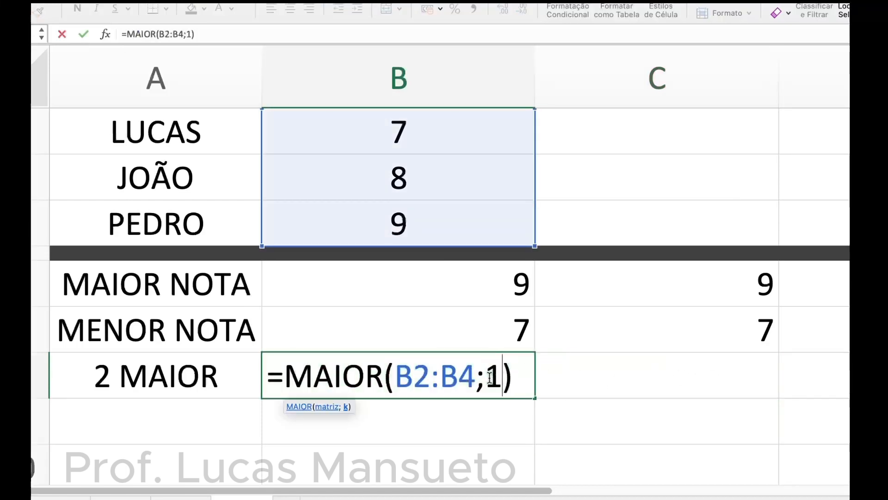
pyautogui.press('Return')
# Restore the k argument of the MAIOR formula in cell B8 to 2.
pyautogui.doubleClick(491, 384)
pyautogui.doubleClick(492, 377)
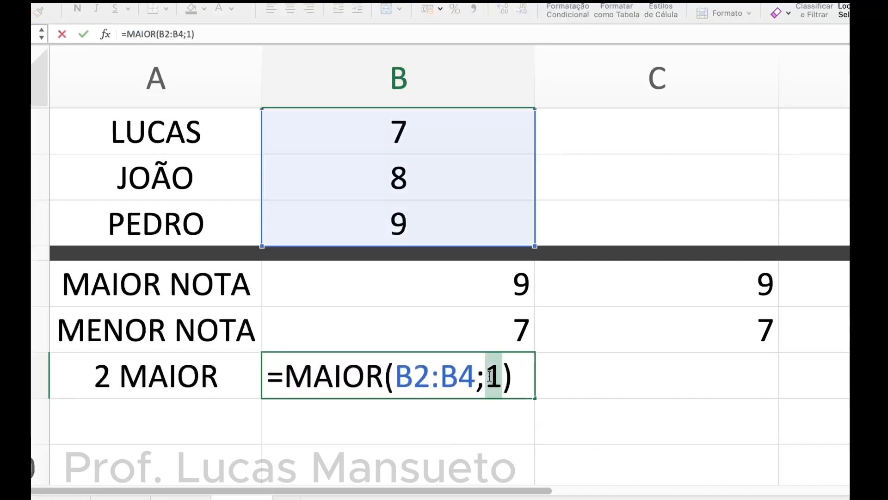
pyautogui.write('2')
pyautogui.press('Return')
pyautogui.doubleClick(499, 382)
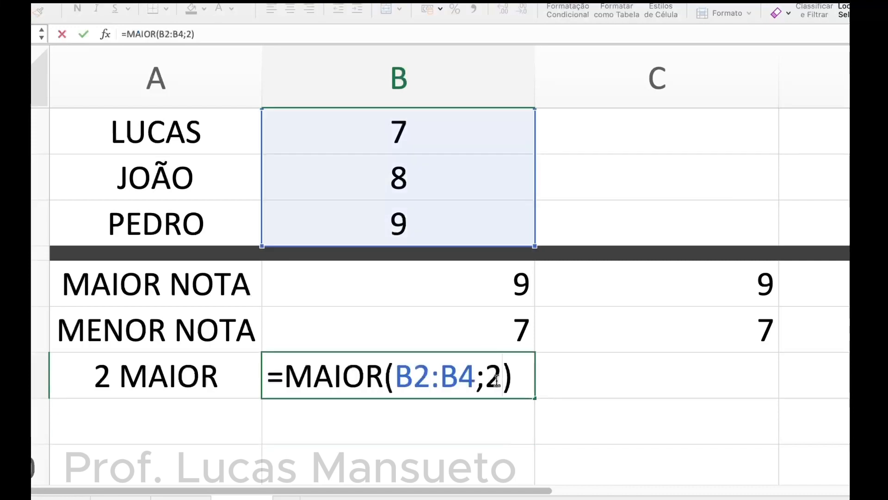
# Remove the equals sign from the MÁXIMO, MÍNIMO and MAIOR formulas in cells B6, B7 and B8 to show them as text.
pyautogui.click(427, 274)
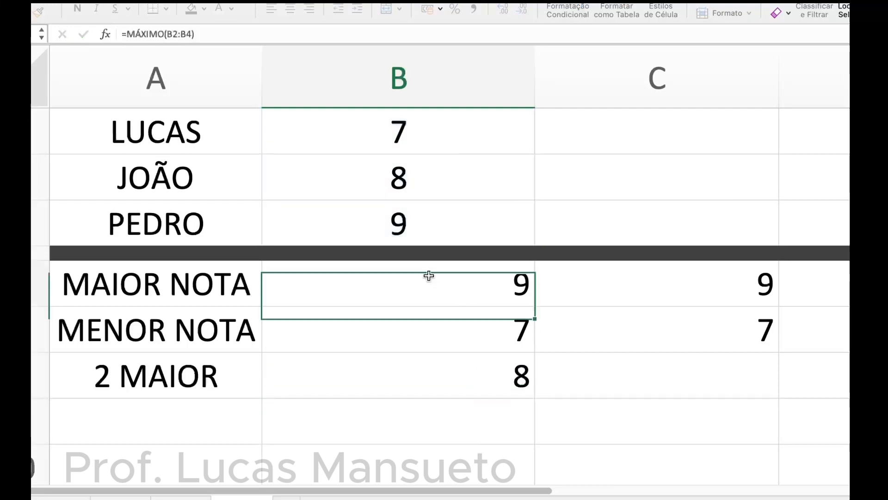
pyautogui.doubleClick(426, 277)
pyautogui.click(288, 282)
pyautogui.press('BackSpace')
pyautogui.press('Return')
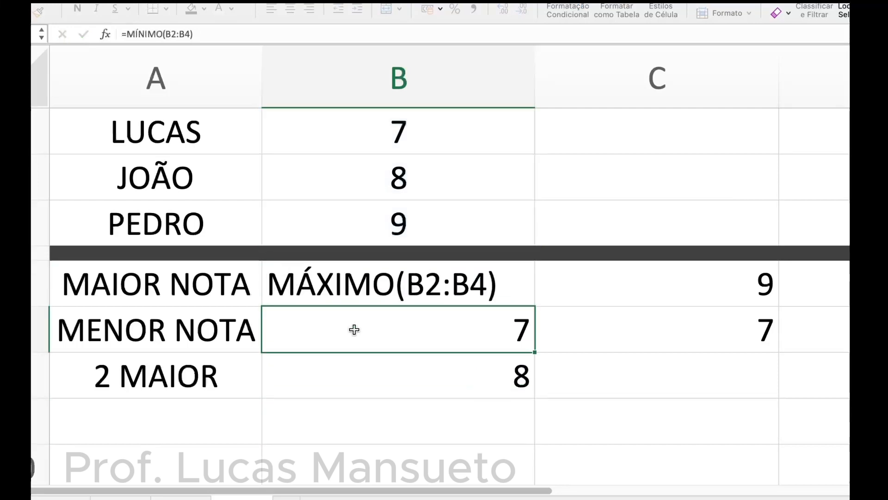
pyautogui.doubleClick(351, 329)
pyautogui.press('BackSpace')
pyautogui.press('Return')
pyautogui.doubleClick(341, 385)
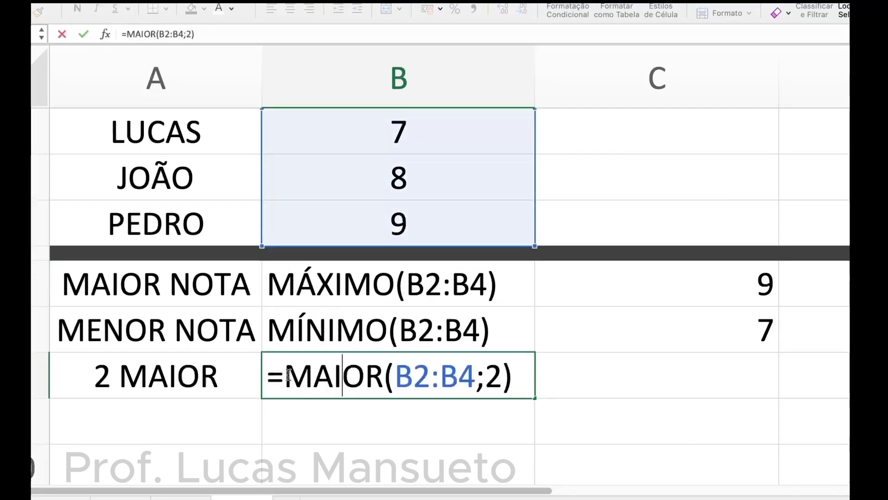
pyautogui.click(285, 376)
pyautogui.press('BackSpace')
pyautogui.press('Return')
# Remove the equals sign from the MAIOR formula in cell C6 and the MENOR formula in cell C7 to show them as text.
pyautogui.doubleClick(720, 290)
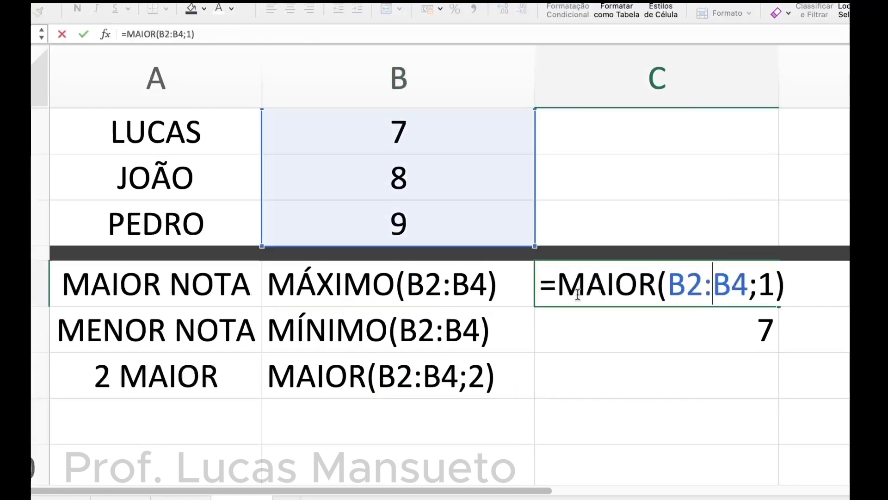
pyautogui.click(576, 290)
pyautogui.press('BackSpace')
pyautogui.press('Return')
pyautogui.doubleClick(570, 323)
pyautogui.click(555, 329)
pyautogui.press('BackSpace')
pyautogui.press('Return')
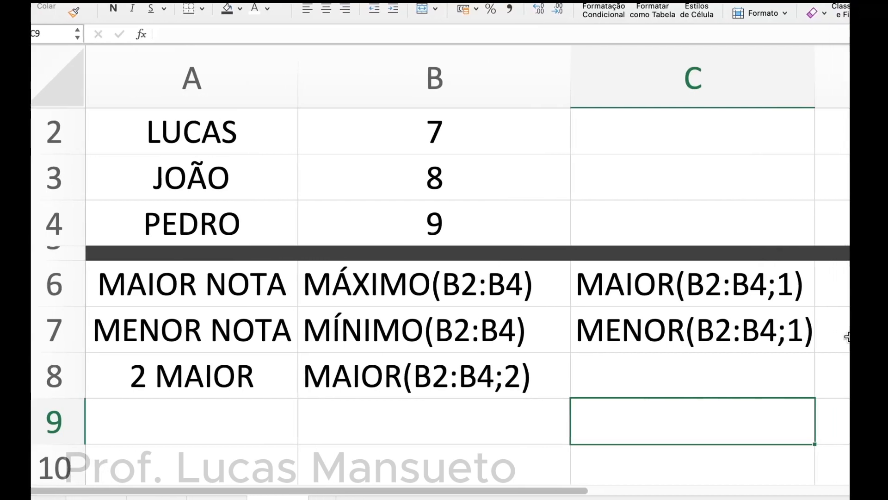
pyautogui.scroll(1, 610, 277)
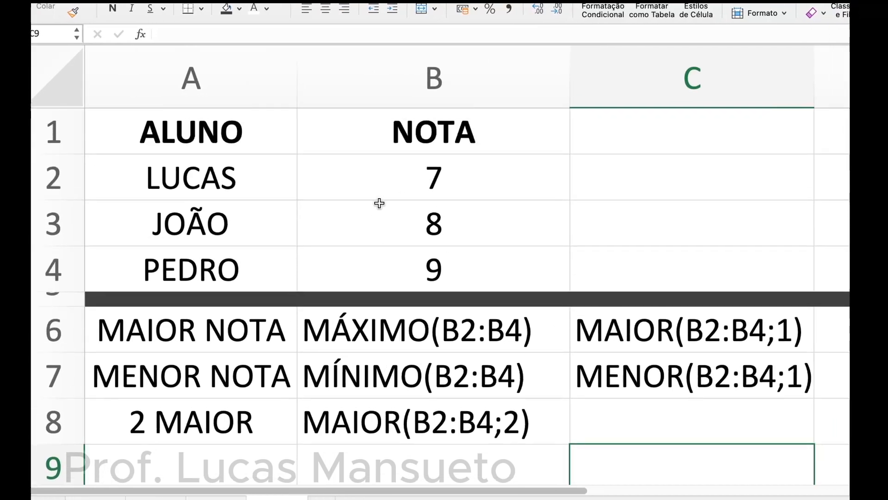
pyautogui.scroll(-1, 509, 264)
pyautogui.scroll(1, 521, 272)
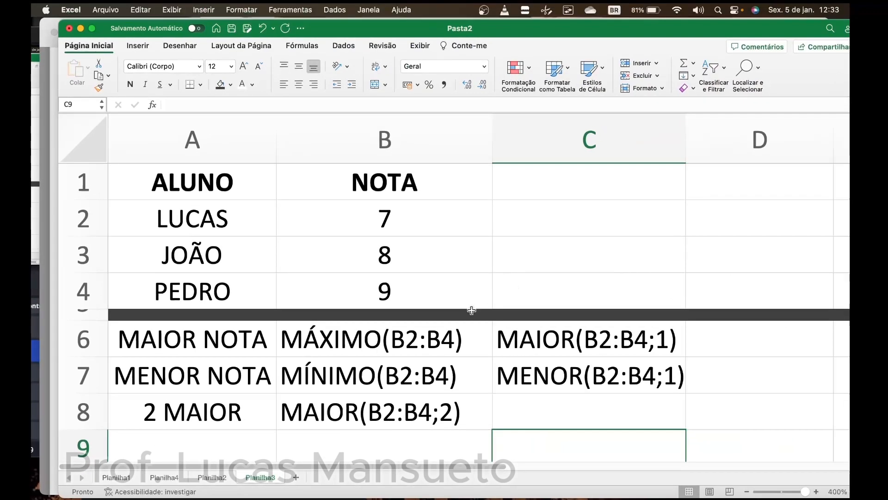
# Add a new worksheet zoomed to 400% and enter 1, 2 and 3 in cells A1, B1 and C1.
pyautogui.click(296, 480)
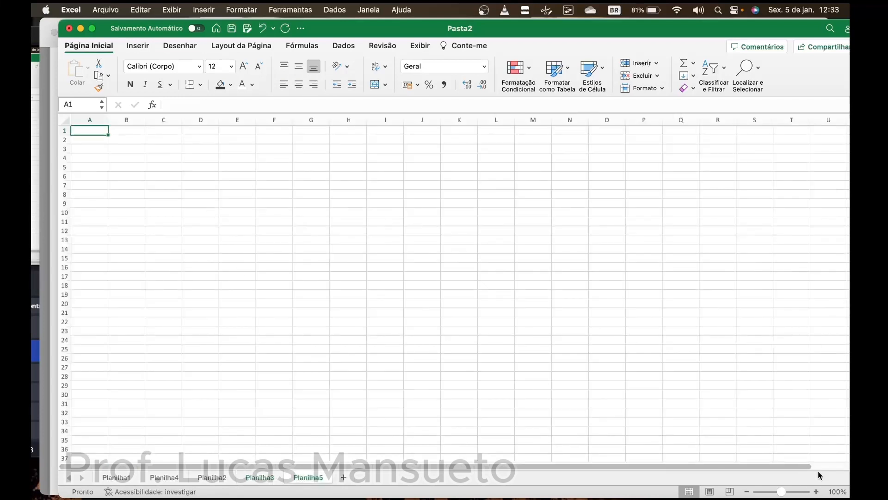
pyautogui.moveTo(782, 491); pyautogui.dragTo(833, 495)
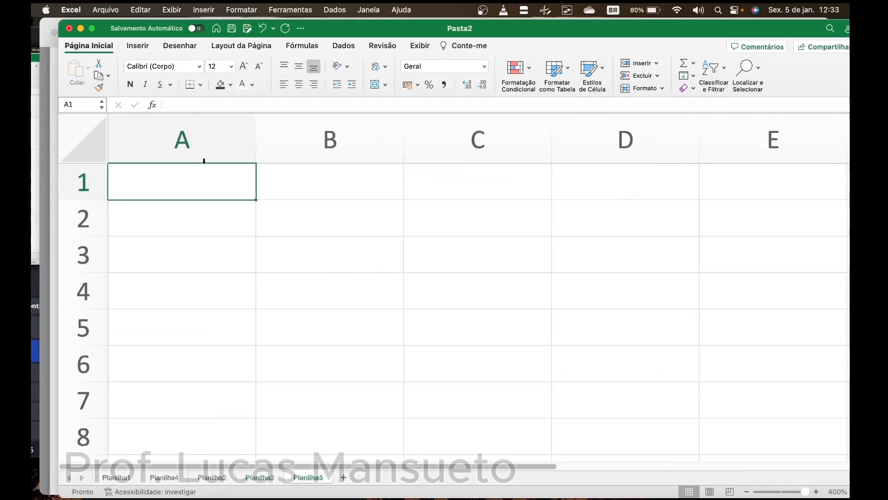
pyautogui.doubleClick(212, 179)
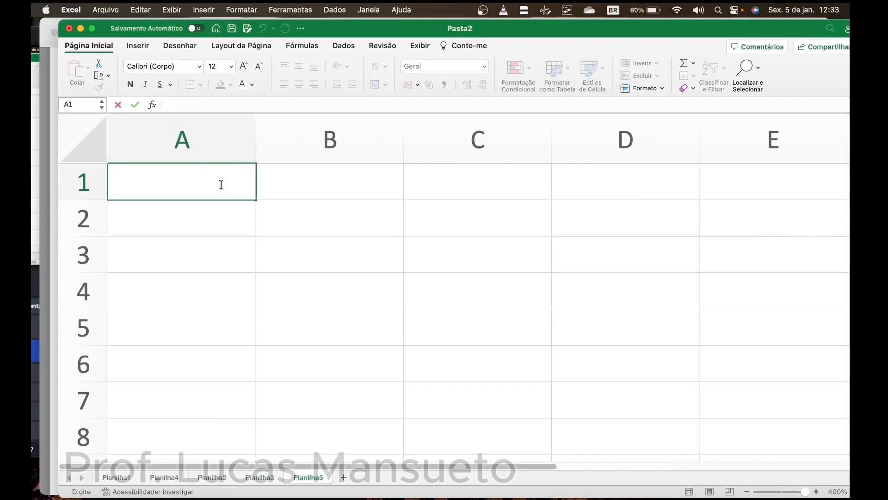
pyautogui.write('1')
pyautogui.click(299, 188)
pyautogui.write('2')
pyautogui.click(468, 185)
pyautogui.write('3')
pyautogui.click(464, 230)
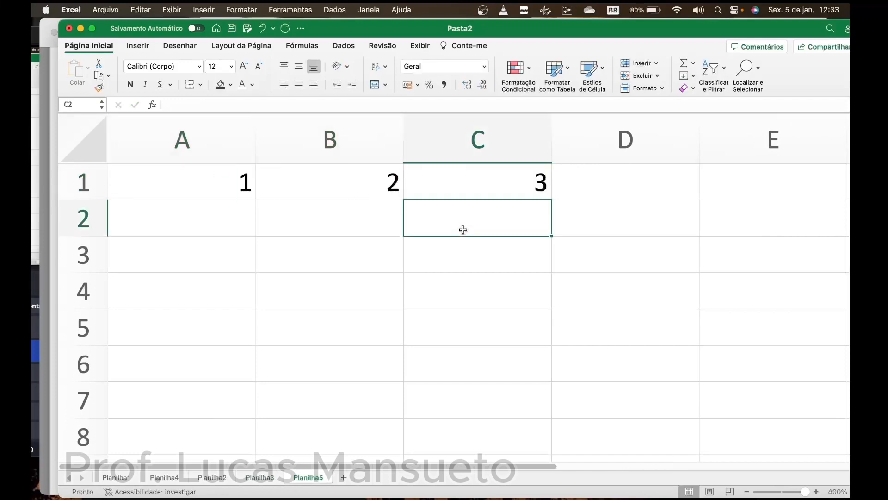
pyautogui.click(248, 229)
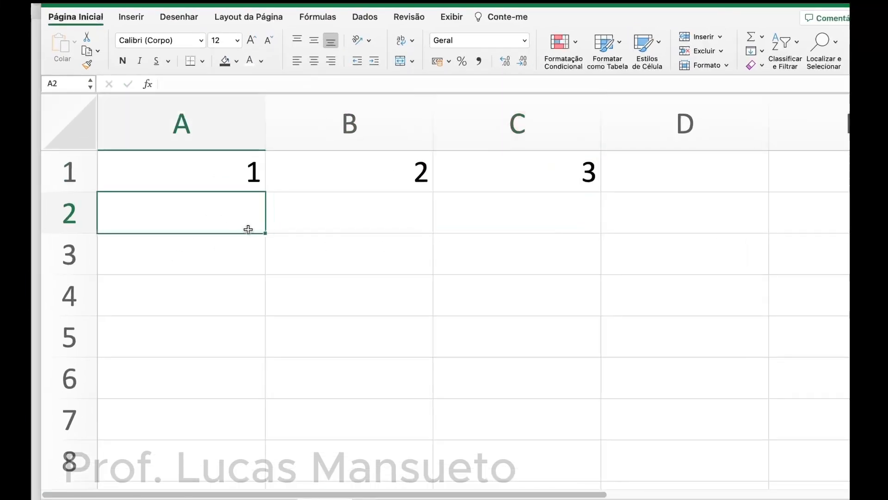
# Enter the formula =SOMA(A1:C1) in cell A2 to add up the three numbers in row 1.
pyautogui.write('=SOMA(')
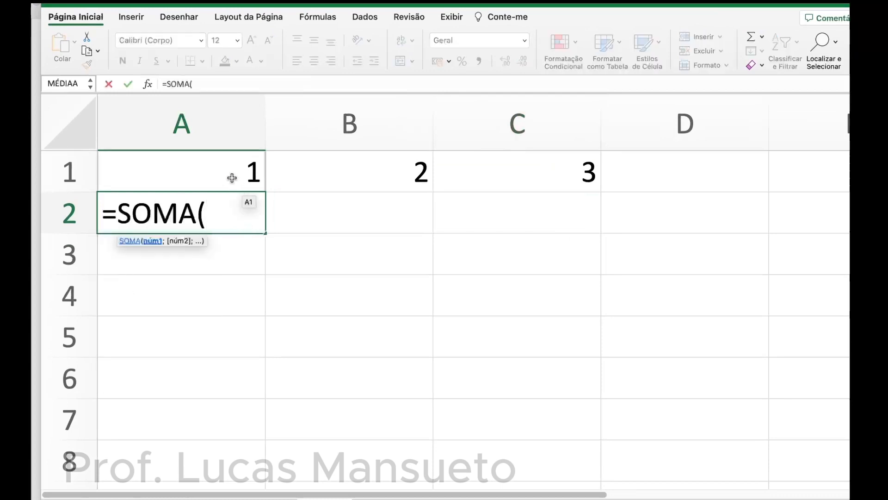
pyautogui.moveTo(232, 177); pyautogui.dragTo(565, 171)
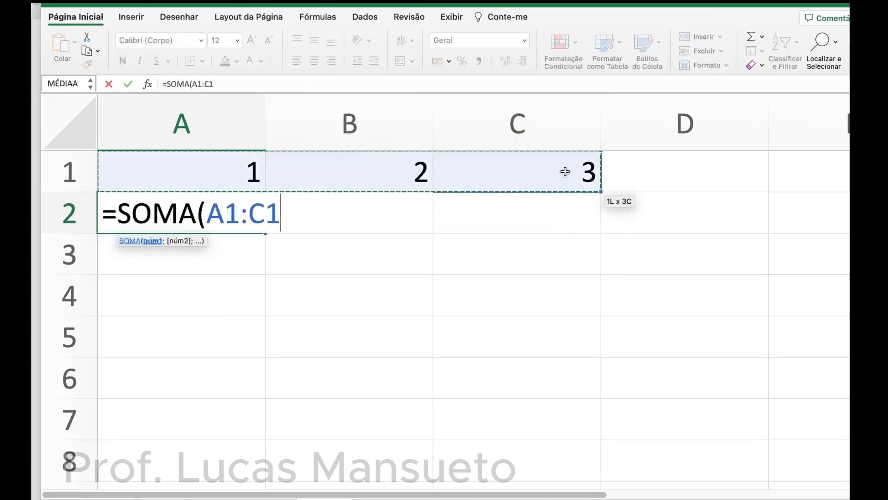
pyautogui.write(')')
pyautogui.press('Return')
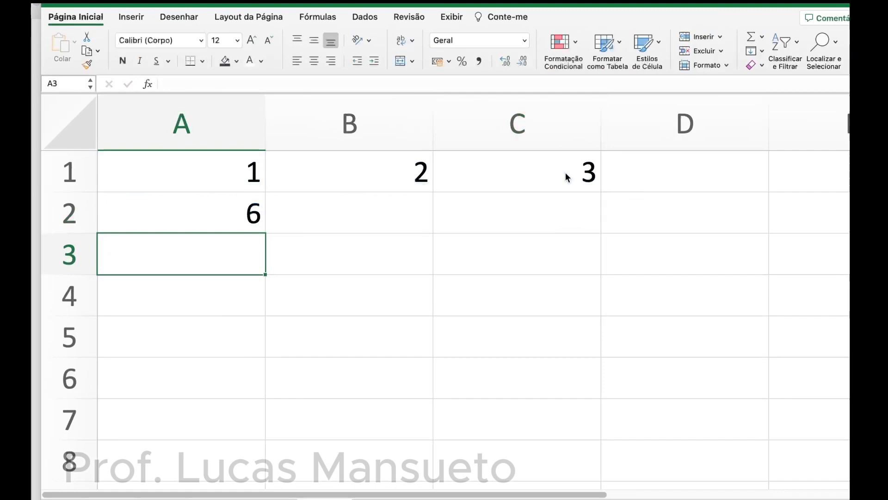
# Enter the formula =MÁXIMO(A1:C1) in cell A3 to get the largest number in row 1.
pyautogui.write('=MÁXIMO(')
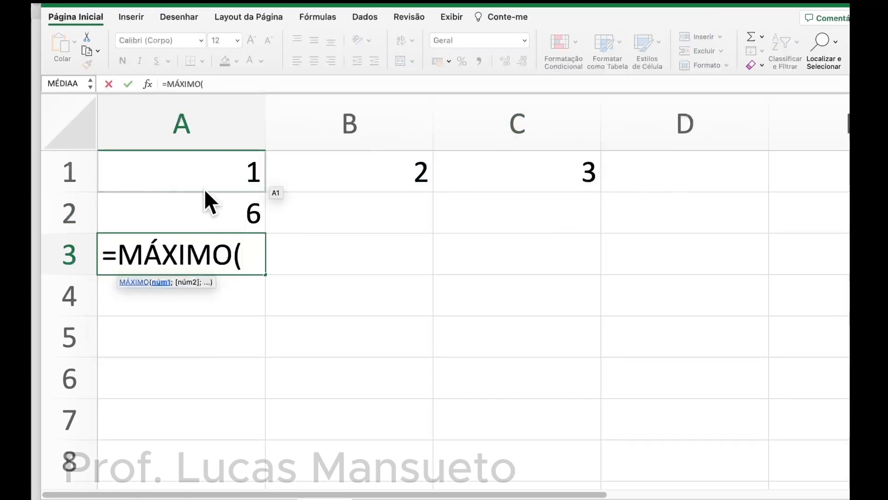
pyautogui.moveTo(204, 186); pyautogui.dragTo(540, 174)
pyautogui.write(')')
pyautogui.press('Return')
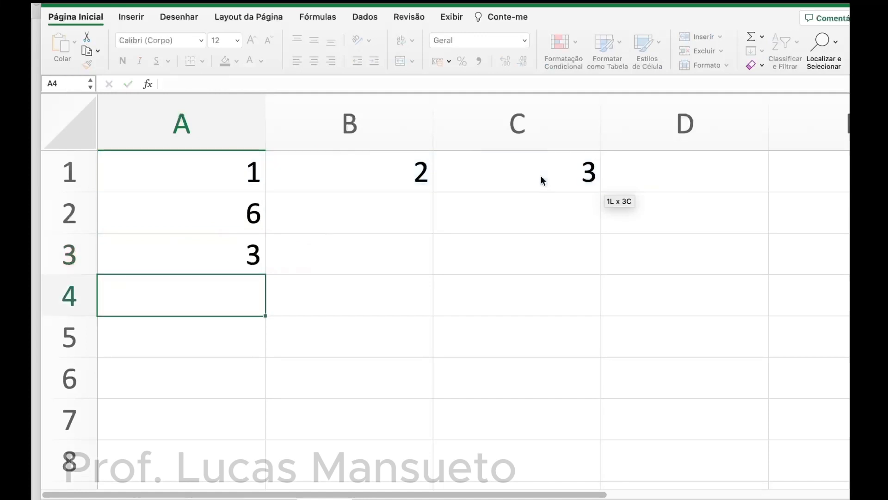
# Review the SOMA formula in cell A2 and the MÁXIMO formula in cell A3.
pyautogui.click(261, 226)
pyautogui.click(240, 236)
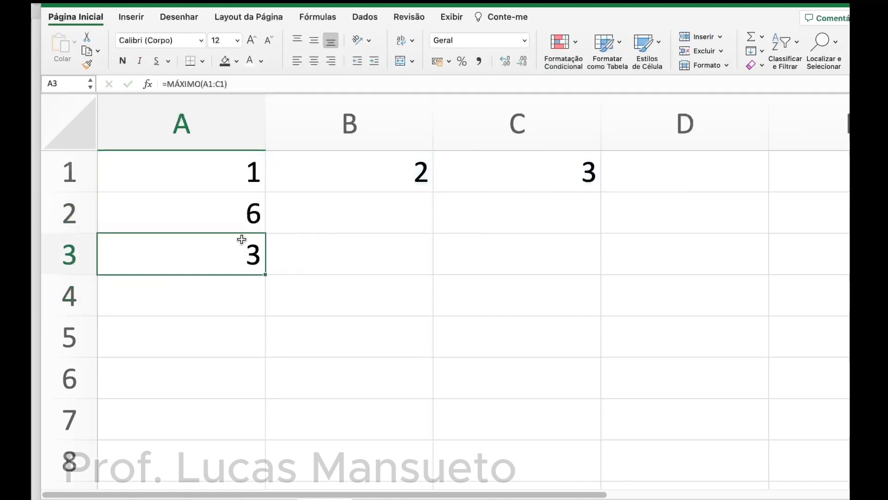
pyautogui.click(242, 206)
pyautogui.doubleClick(241, 214)
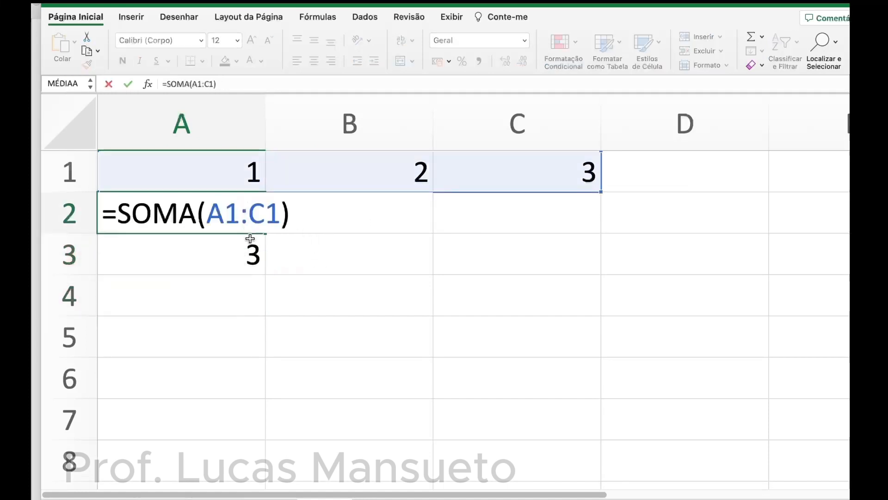
pyautogui.click(238, 246)
pyautogui.doubleClick(239, 247)
# Enter the combined formula =SOMA(A1:C1)+MÁXIMO(A1:C1) in cell A4.
pyautogui.click(246, 285)
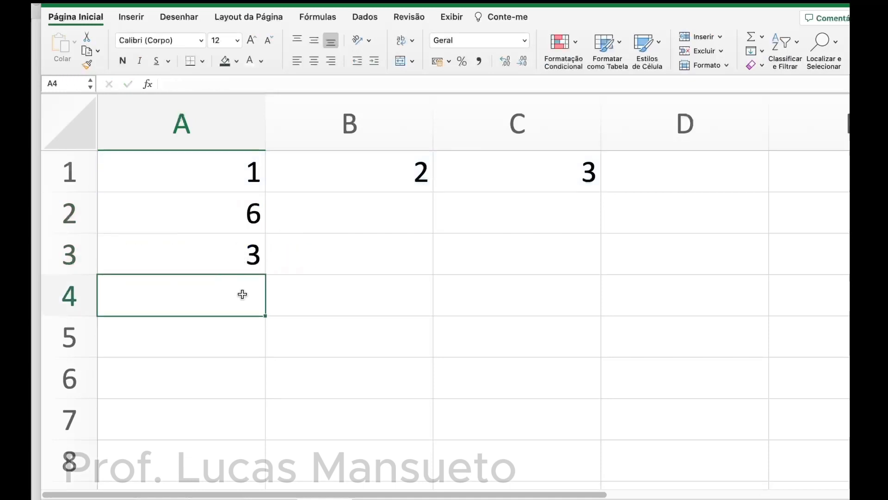
pyautogui.write('=SOMA')
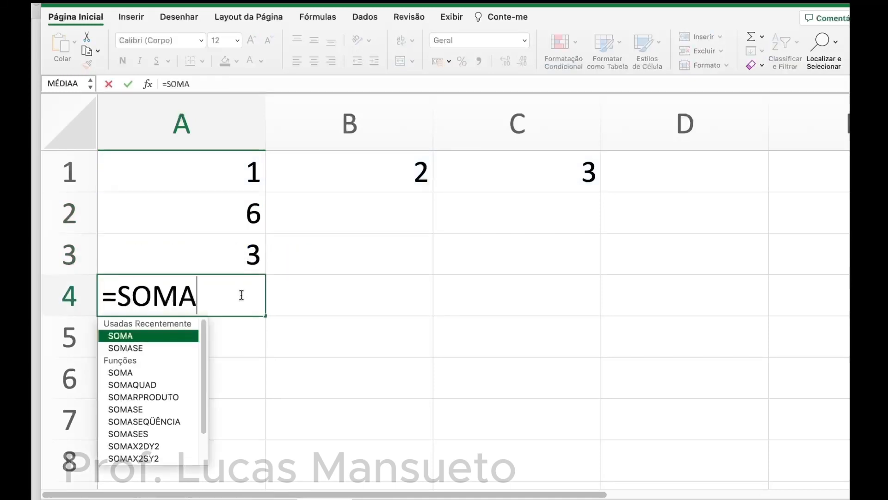
pyautogui.write('(')
pyautogui.moveTo(238, 185); pyautogui.dragTo(493, 187)
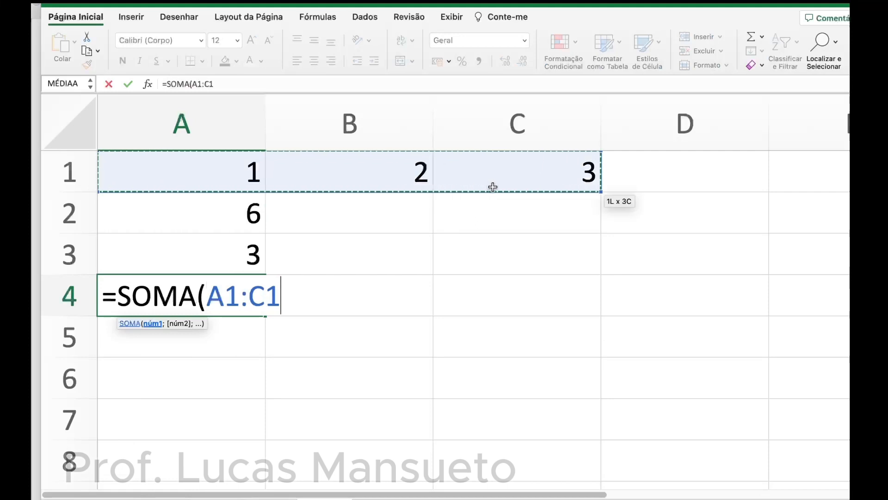
pyautogui.write(')')
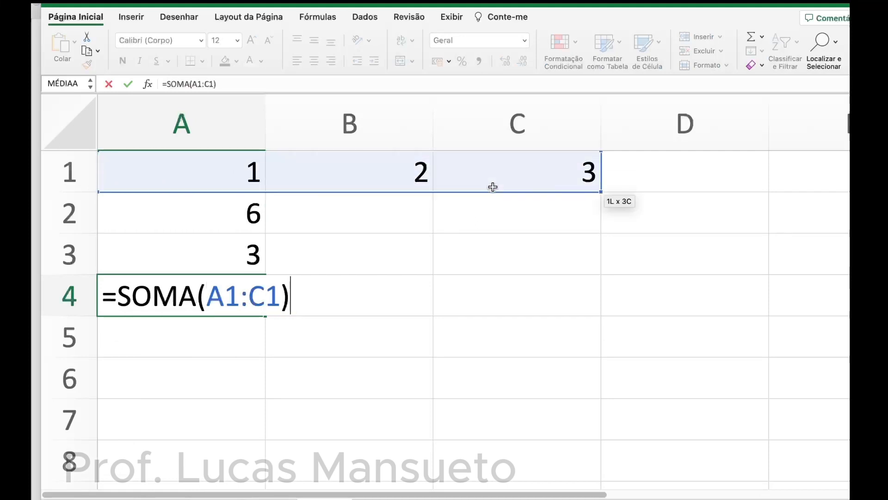
pyautogui.write('+MÁXIMO(')
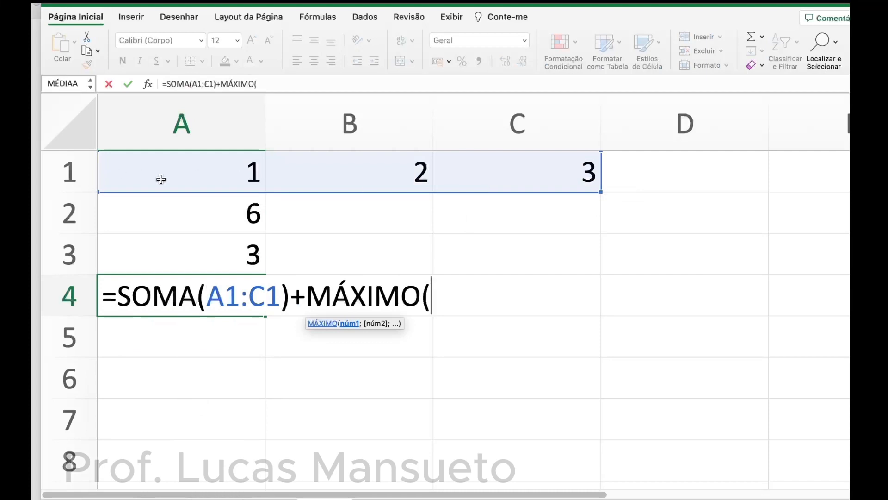
pyautogui.moveTo(160, 178); pyautogui.dragTo(542, 177)
pyautogui.write(')')
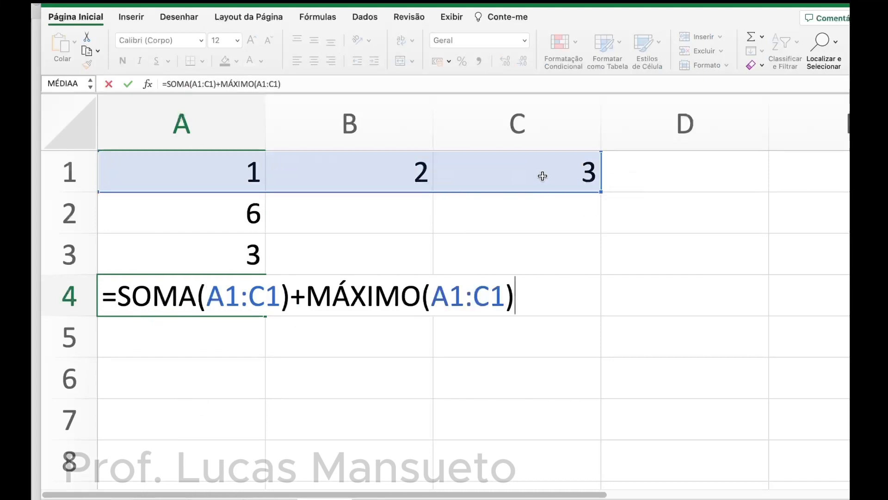
pyautogui.moveTo(116, 295); pyautogui.dragTo(529, 306)
pyautogui.click(291, 297)
pyautogui.click(237, 285)
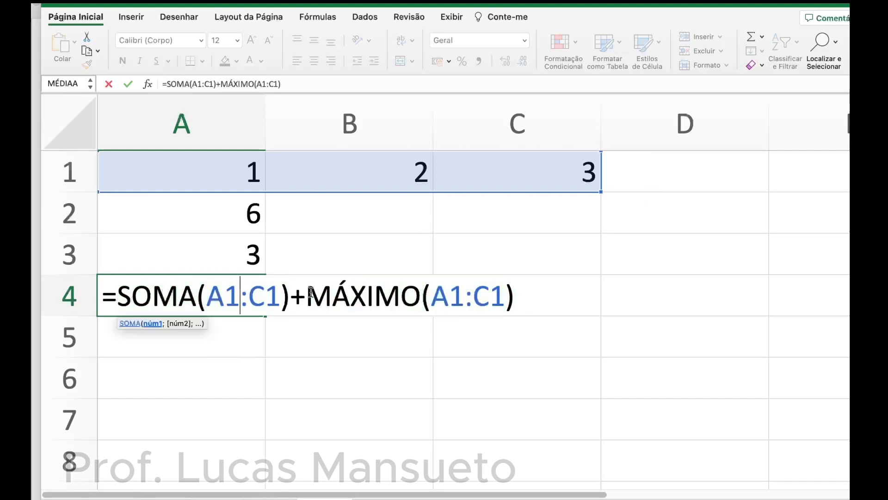
pyautogui.click(311, 293)
pyautogui.click(370, 294)
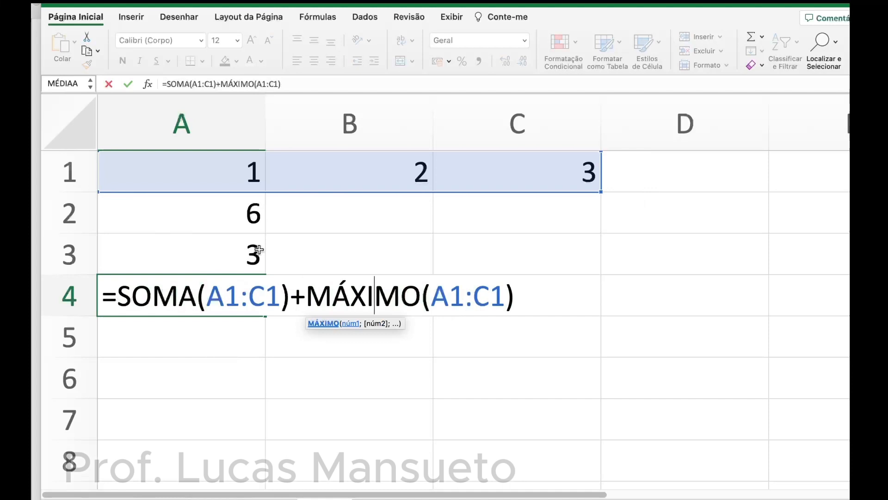
pyautogui.click(546, 302)
pyautogui.press('Return')
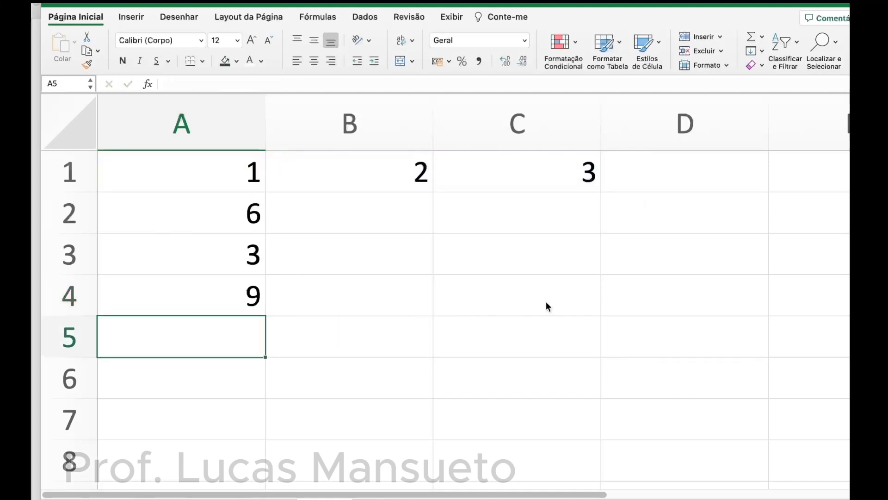
# Examine the SOMA and MÁXIMO parts of the combined formula in cell A4 and leave the formula as it is.
pyautogui.doubleClick(226, 299)
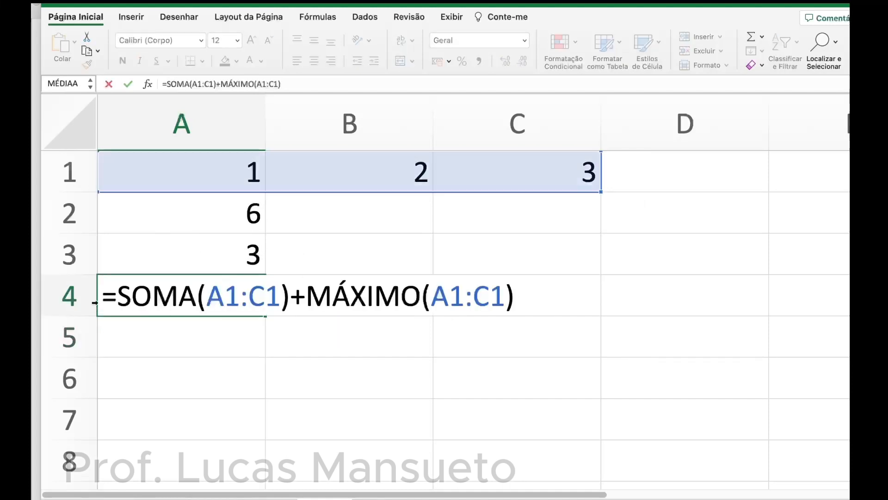
pyautogui.moveTo(104, 294); pyautogui.dragTo(545, 282)
pyautogui.click(269, 296)
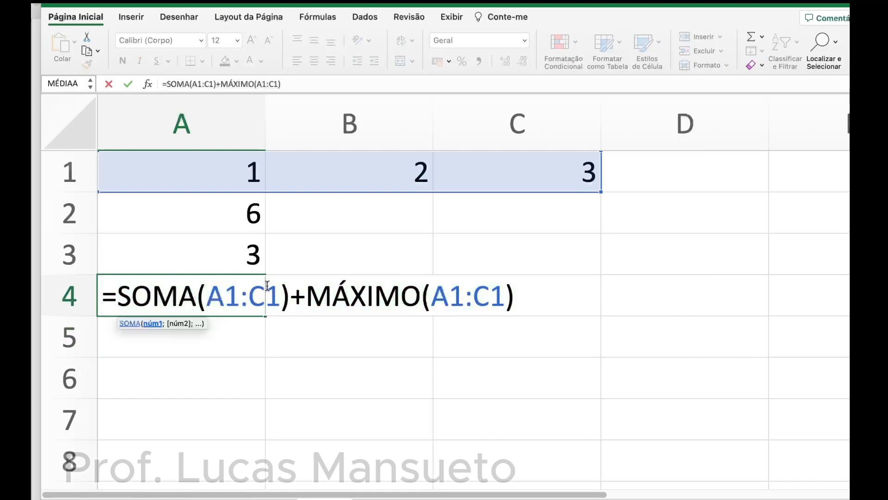
pyautogui.moveTo(118, 294)
pyautogui.mouseDown()
pyautogui.moveTo(91, 295)
pyautogui.moveTo(298, 296)
pyautogui.moveTo(114, 297)
pyautogui.mouseUp()
pyautogui.click(122, 294)
pyautogui.click(292, 297)
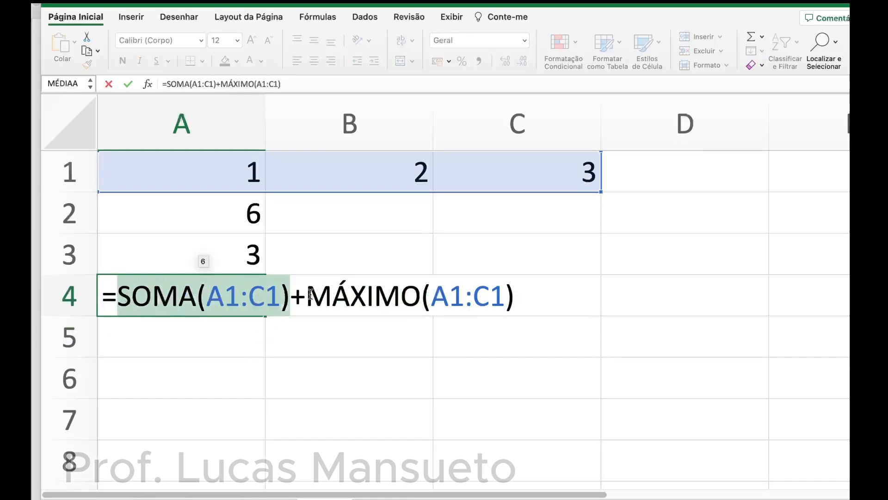
pyautogui.moveTo(310, 296); pyautogui.dragTo(532, 301)
pyautogui.click(531, 301)
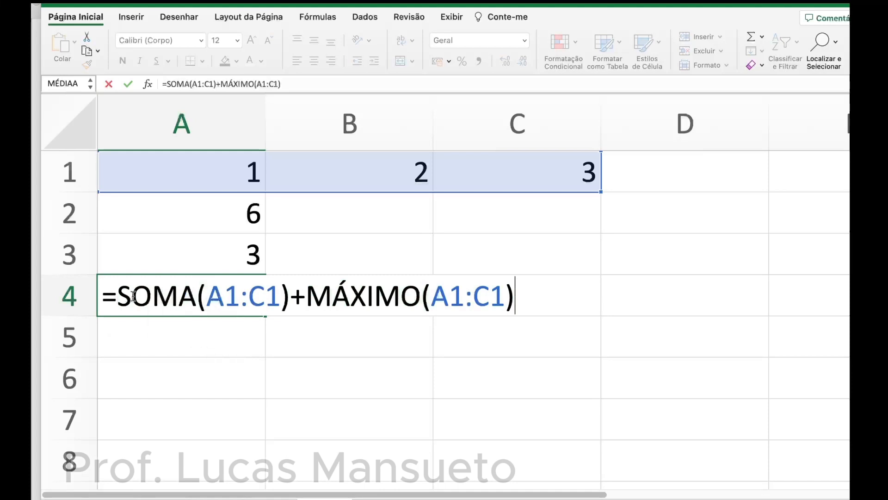
pyautogui.moveTo(133, 296); pyautogui.dragTo(269, 301)
pyautogui.moveTo(332, 301); pyautogui.dragTo(535, 297)
pyautogui.click(533, 297)
pyautogui.press('Return')
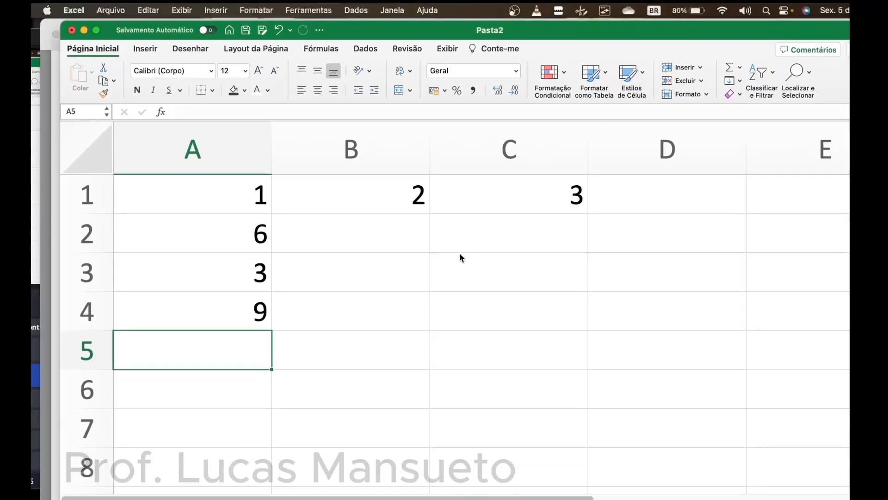
pyautogui.click(256, 292)
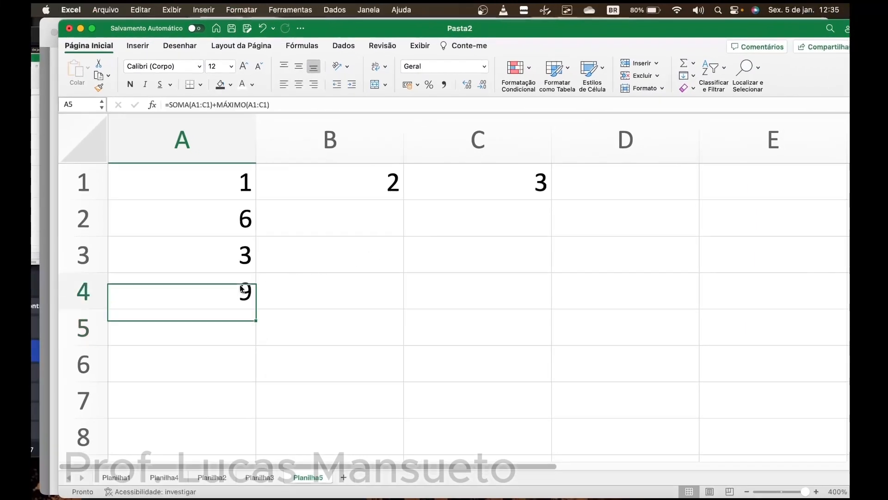
pyautogui.doubleClick(256, 292)
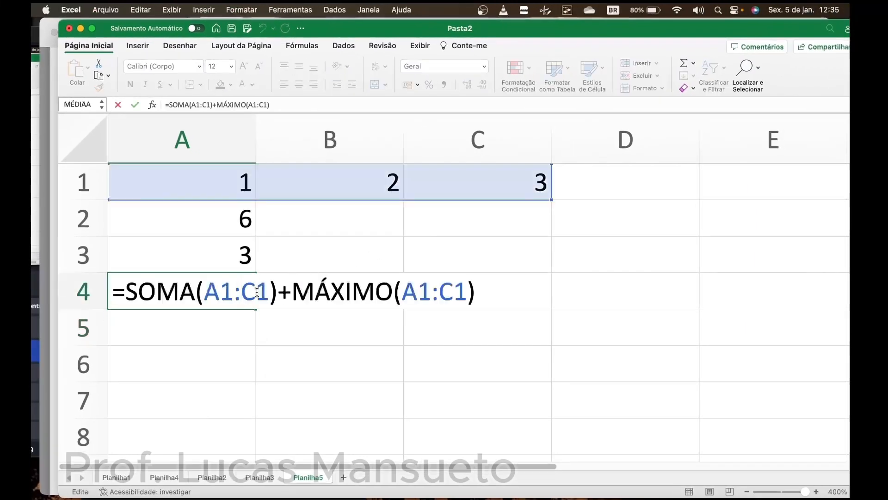
pyautogui.press('Return')
pyautogui.click(39, 43)
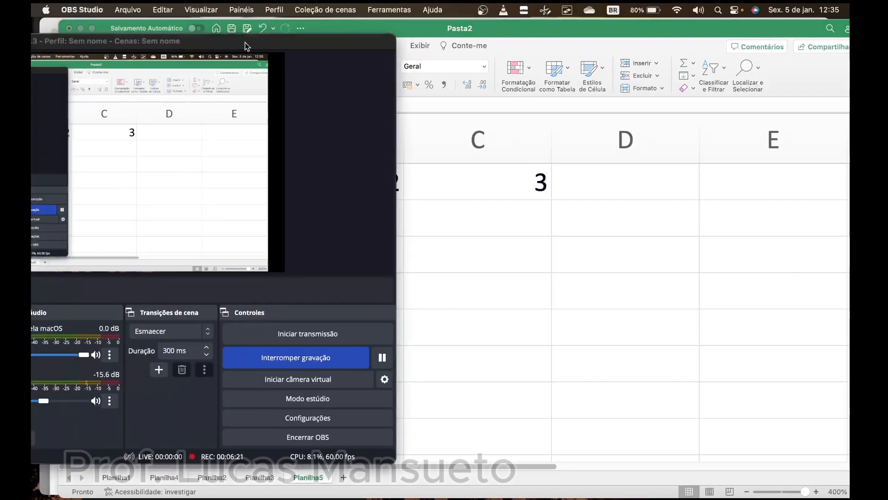